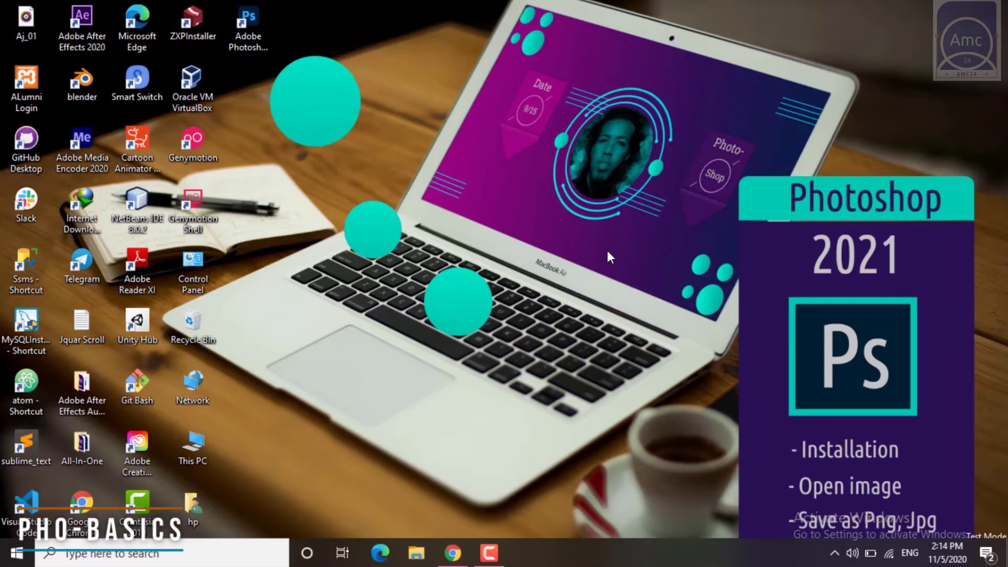
Switch to Chrome and go to the getintopc.com website
{"action": "left_click", "coordinate": [450, 549]}
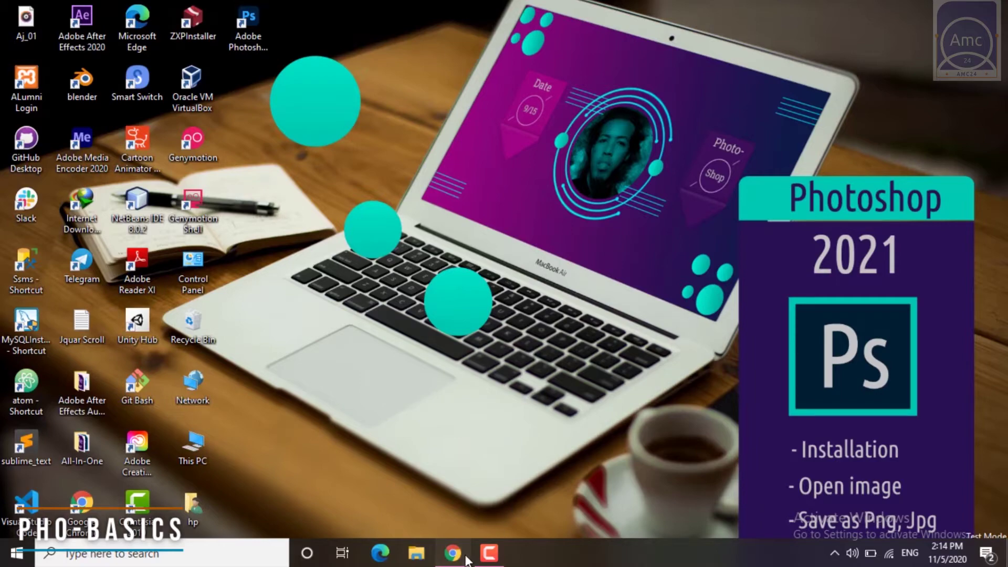
{"action": "left_click", "coordinate": [504, 314]}
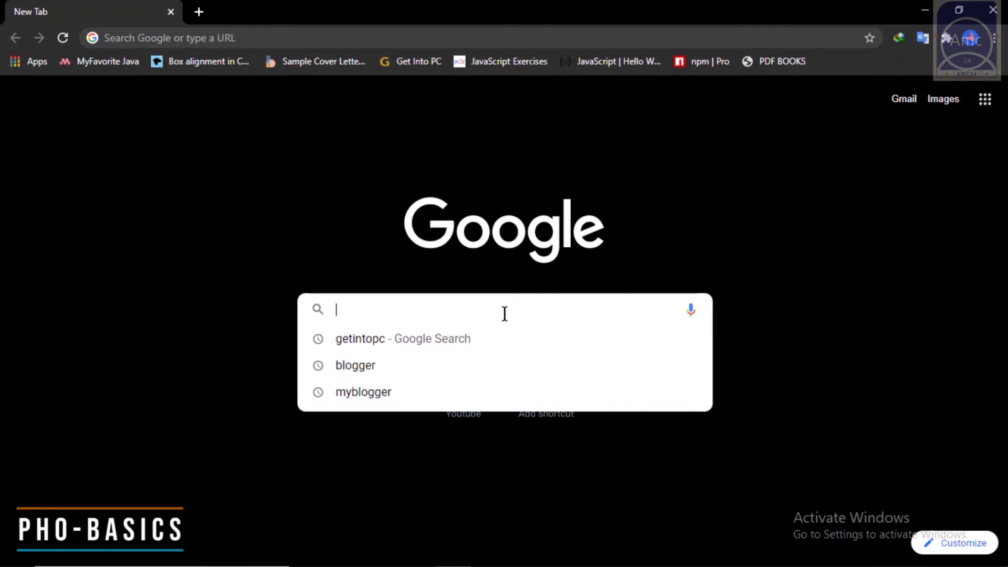
{"action": "type", "text": "get"}
{"action": "key", "text": "Right"}
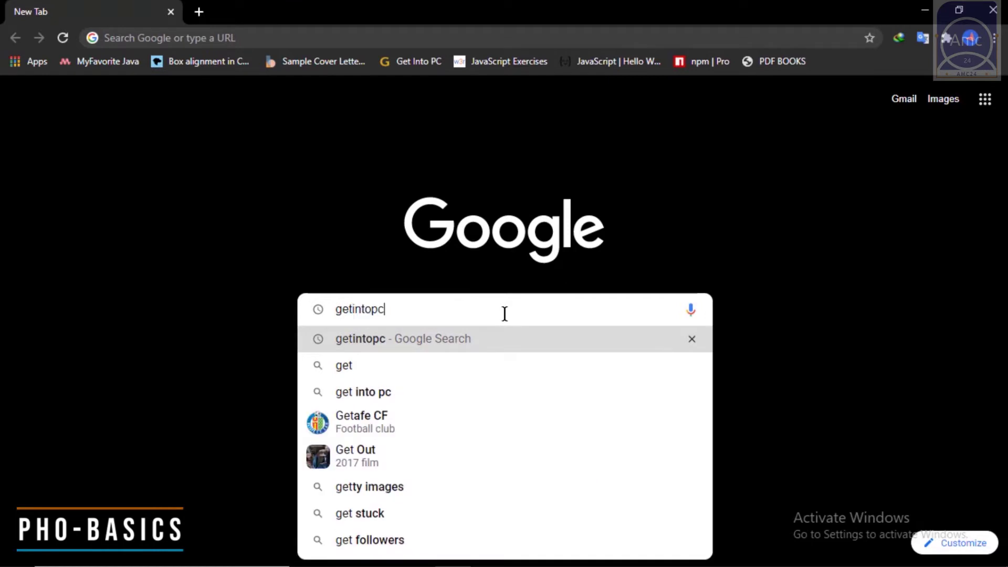
{"action": "type", "text": ".c"}
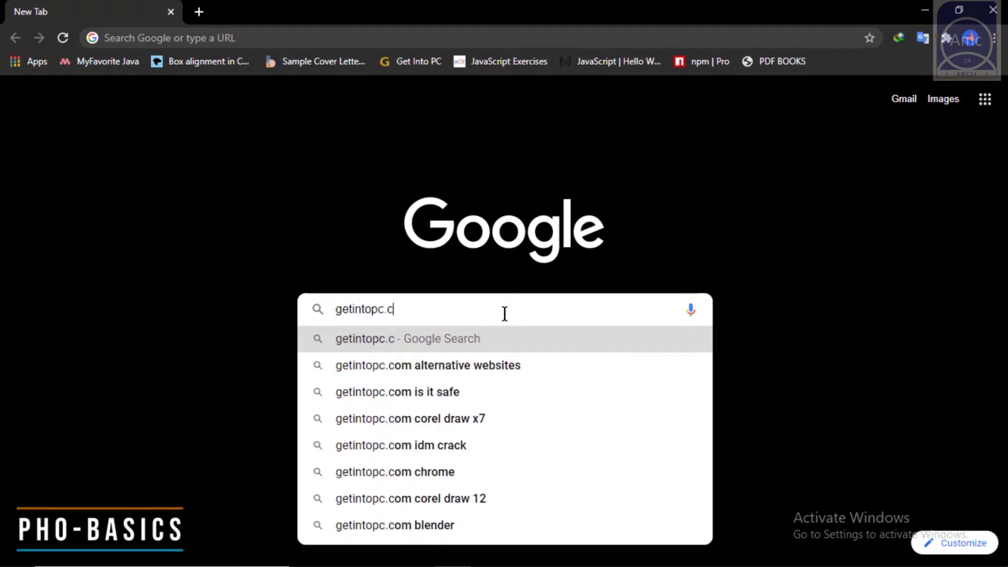
{"action": "type", "text": "om"}
{"action": "key", "text": "Return"}
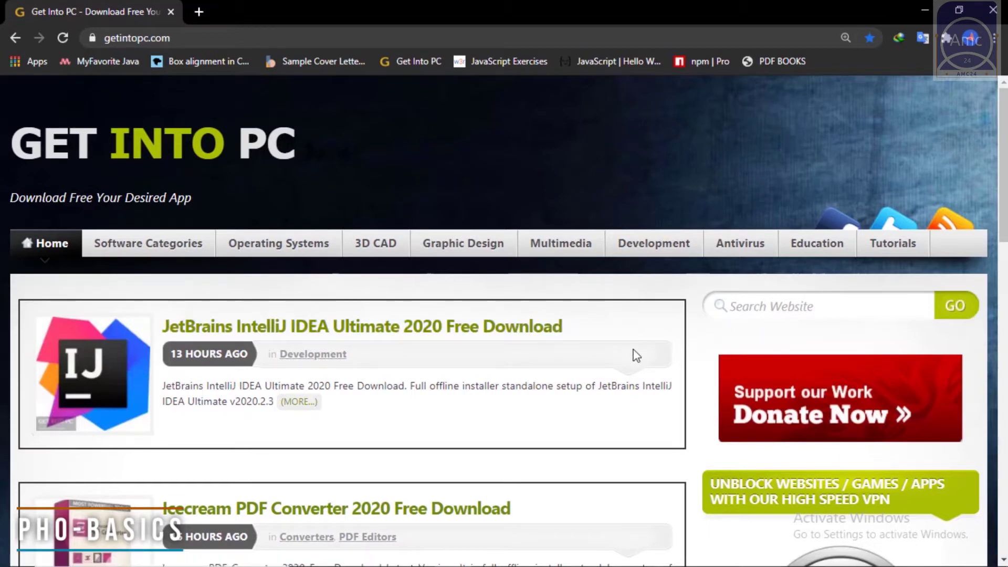
Search the website for photoshop and open the Adobe Photoshop 2021 Free Download page
{"action": "left_click", "coordinate": [830, 307]}
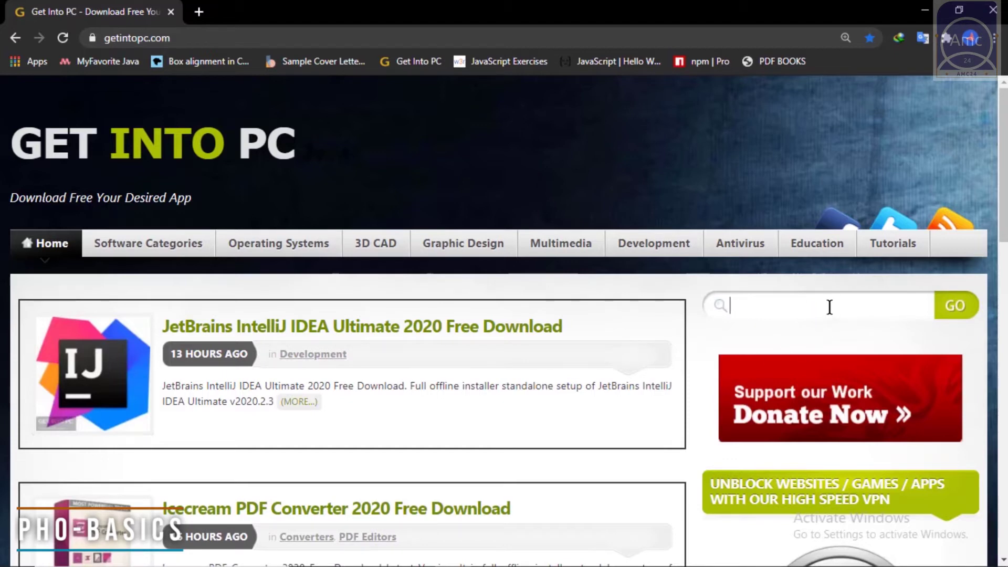
{"action": "type", "text": "photoshop"}
{"action": "key", "text": "Return"}
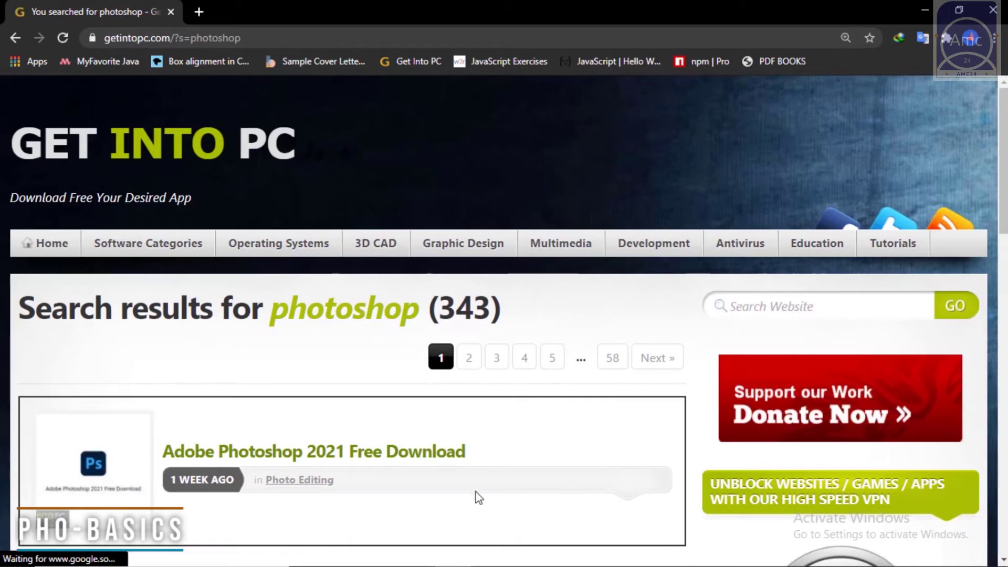
{"action": "scroll", "coordinate": [474, 493], "scroll_direction": "down", "scroll_amount": 4}
{"action": "scroll", "coordinate": [486, 457], "scroll_direction": "up", "scroll_amount": 1}
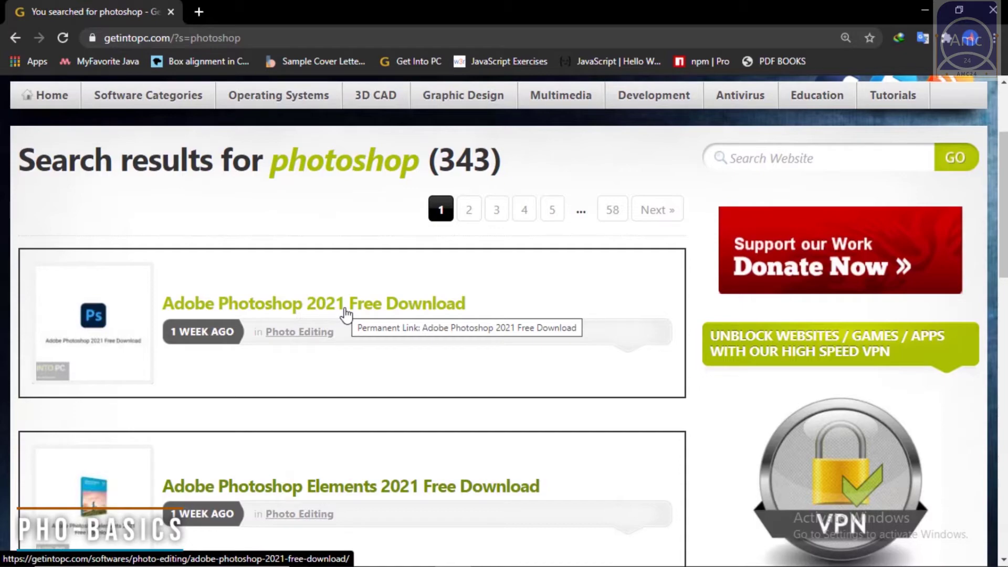
{"action": "left_click", "coordinate": [293, 313]}
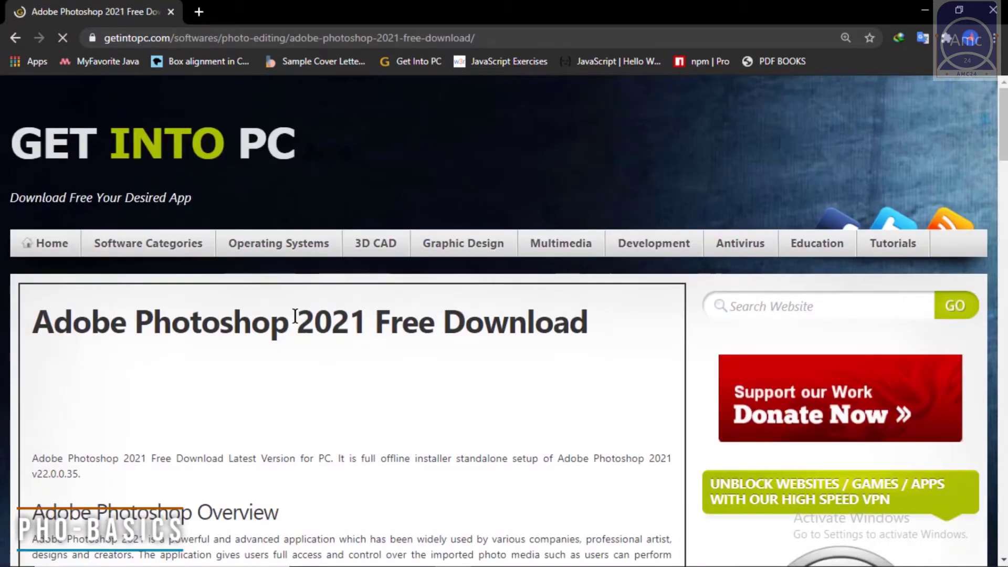
Examine the Photoshop 2021 page down to its system requirements and 64-bit download section
{"action": "scroll", "coordinate": [293, 315], "scroll_direction": "down", "scroll_amount": 6}
{"action": "scroll", "coordinate": [295, 317], "scroll_direction": "down", "scroll_amount": 15}
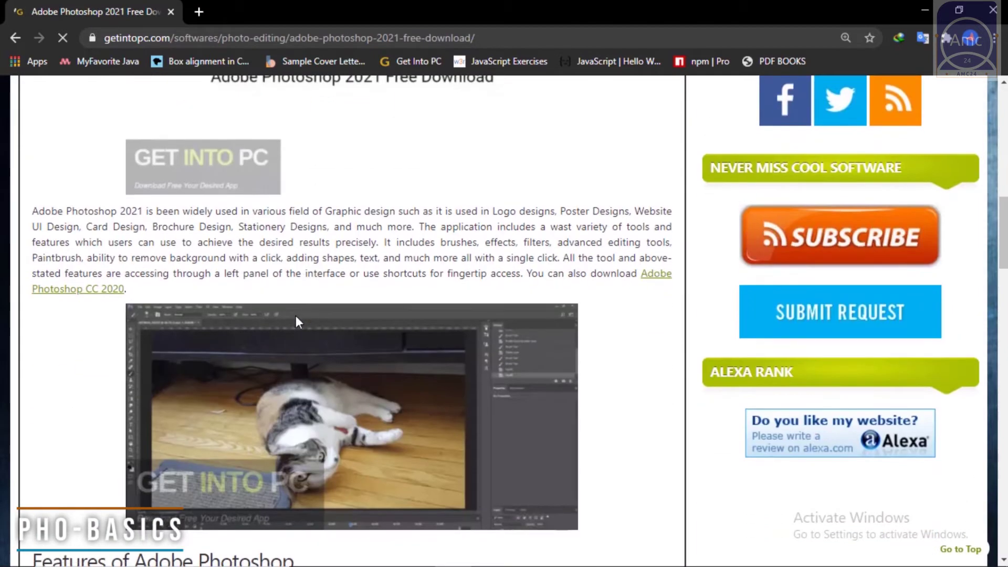
{"action": "scroll", "coordinate": [298, 320], "scroll_direction": "down", "scroll_amount": 15}
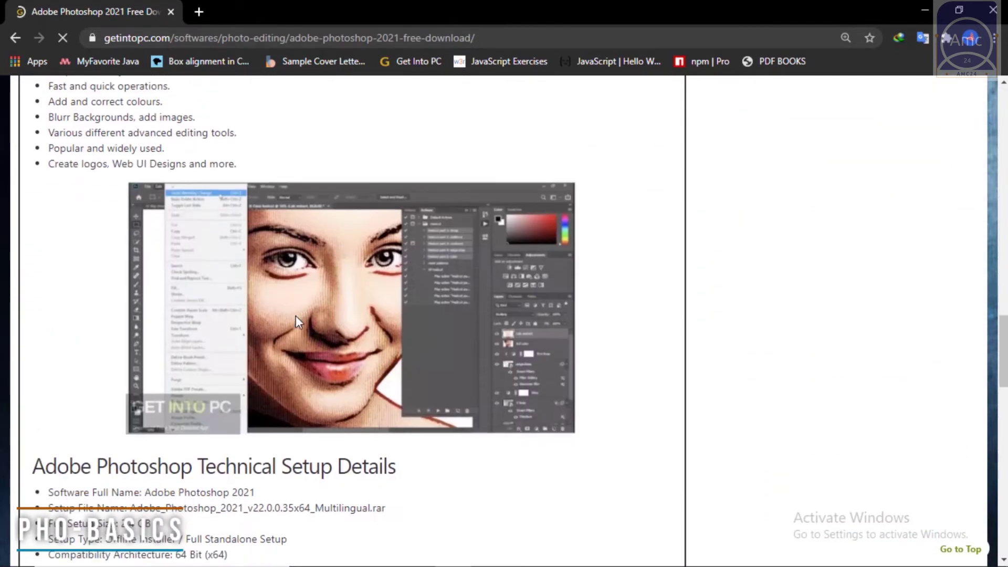
{"action": "scroll", "coordinate": [299, 321], "scroll_direction": "down", "scroll_amount": 10}
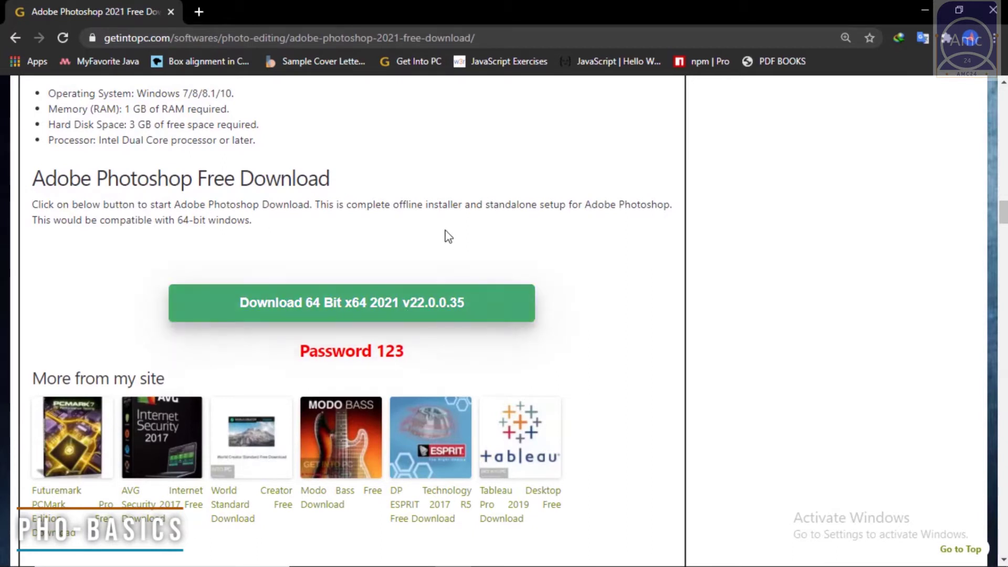
Switch to File Explorer, open the Set-Up folder and view the extraction options for the Photoshop-2021 archive
{"action": "left_click", "coordinate": [926, 10]}
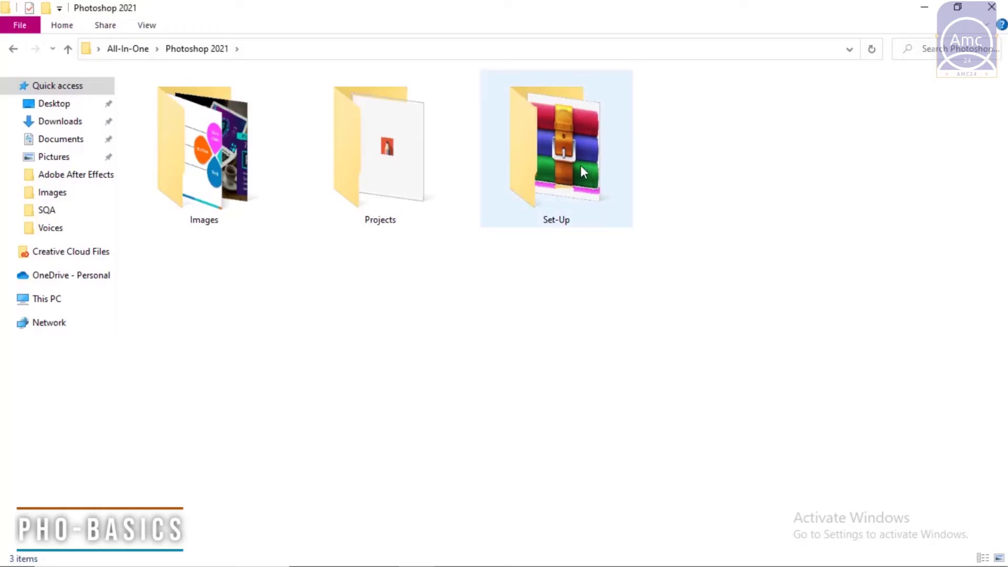
{"action": "double_click", "coordinate": [580, 167]}
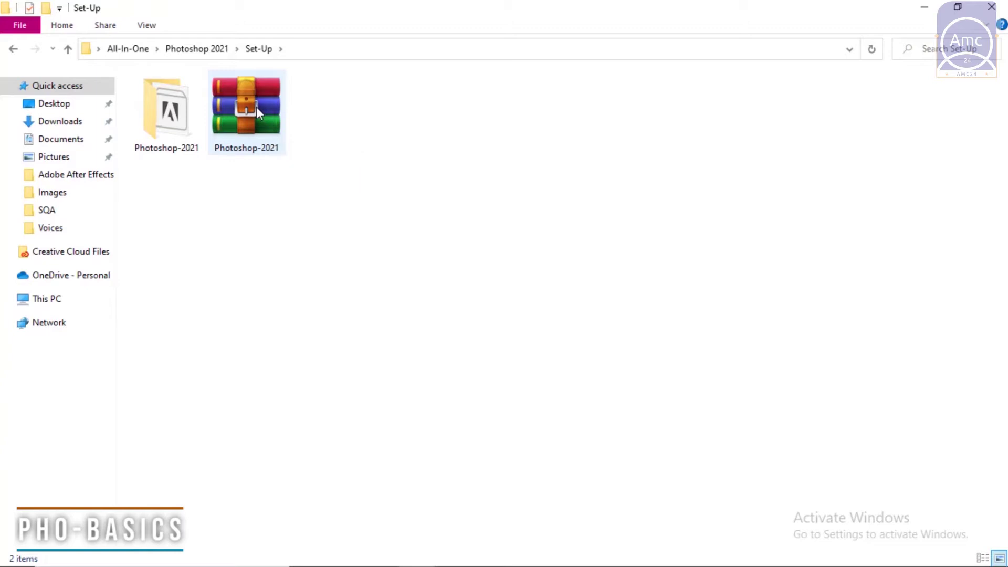
{"action": "left_click", "coordinate": [256, 107]}
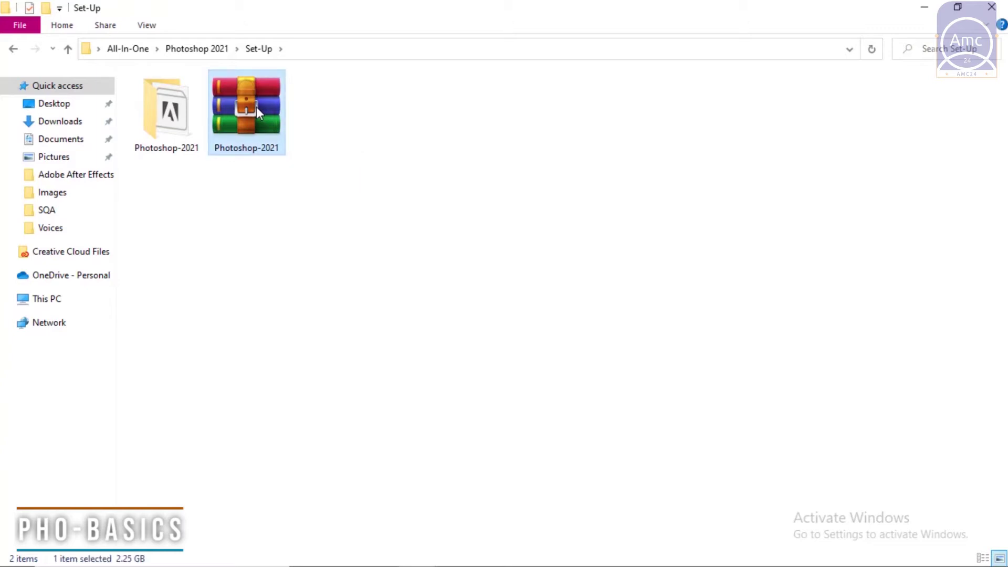
{"action": "right_click", "coordinate": [257, 108]}
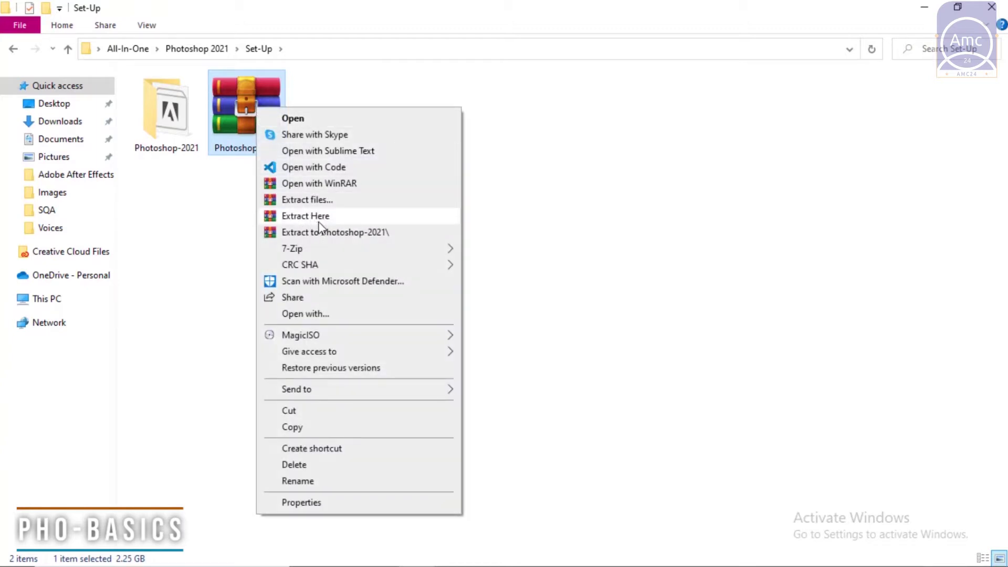
{"action": "left_click", "coordinate": [670, 360]}
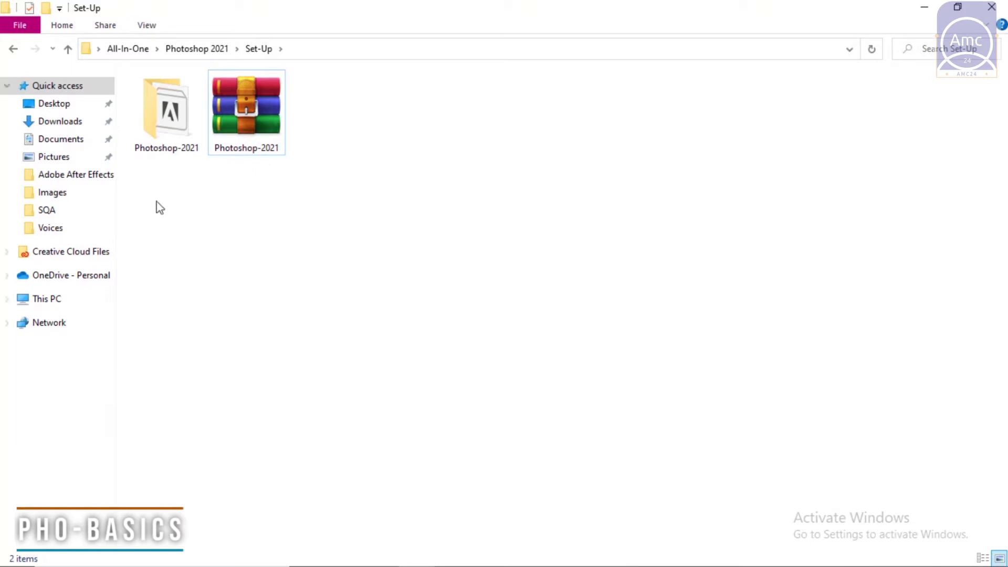
Open the Photoshop-2021 folder, locate the Set-up application in it, and return to the desktop
{"action": "double_click", "coordinate": [176, 134]}
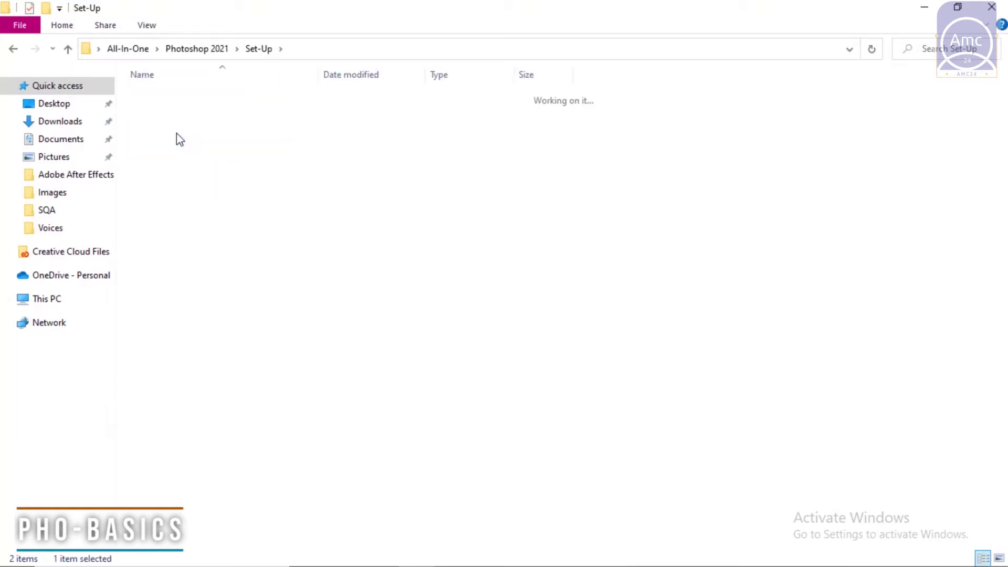
{"action": "left_click", "coordinate": [176, 147]}
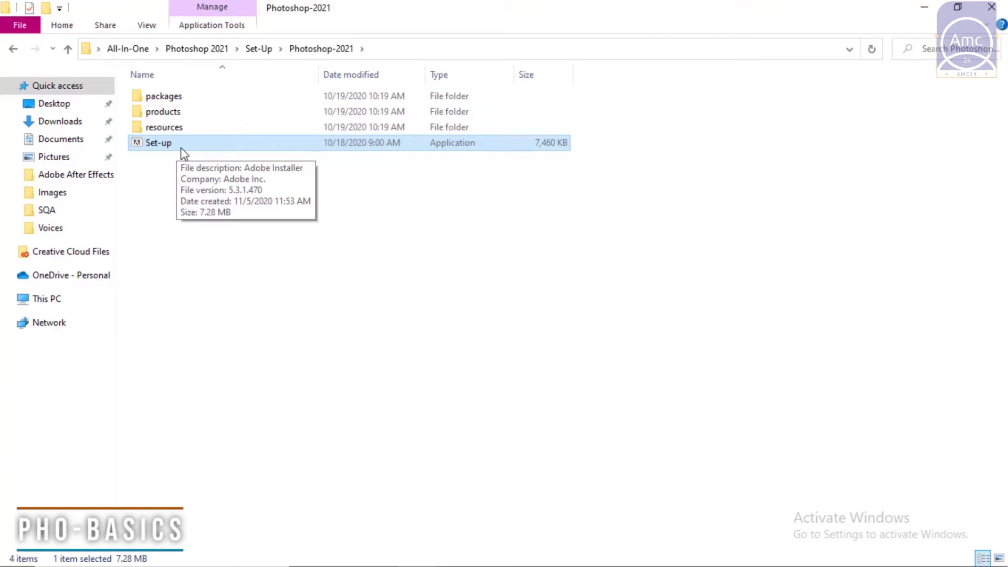
{"action": "left_click", "coordinate": [925, 8]}
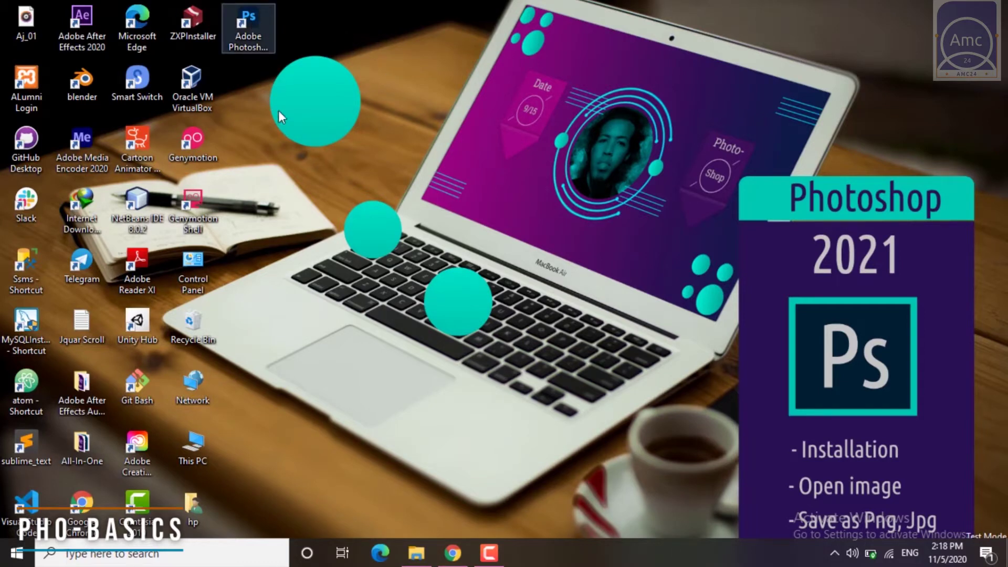
Search Windows for photo and launch Adobe Photoshop 2021
{"action": "left_click", "coordinate": [179, 552]}
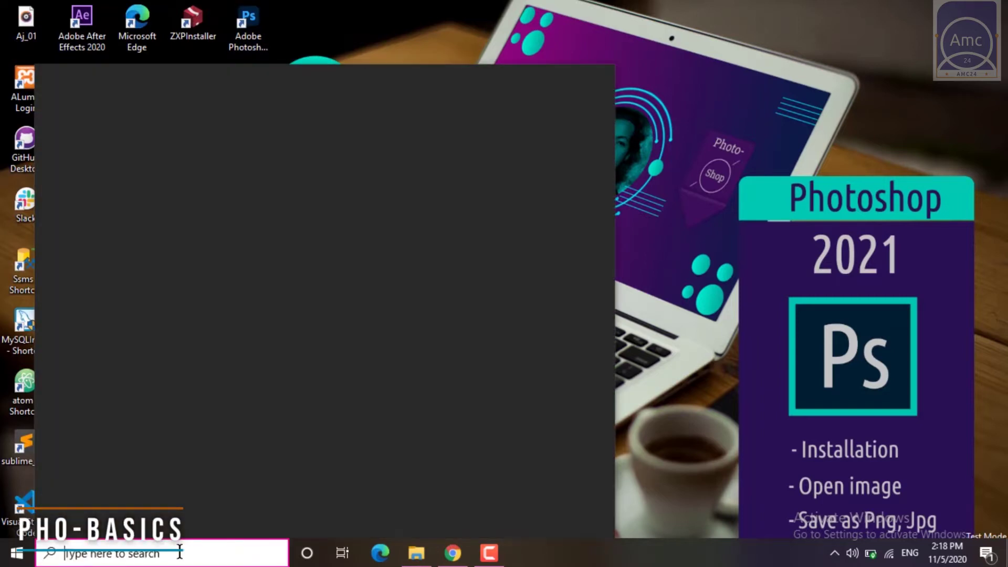
{"action": "type", "text": "pn"}
{"action": "type", "text": "oto"}
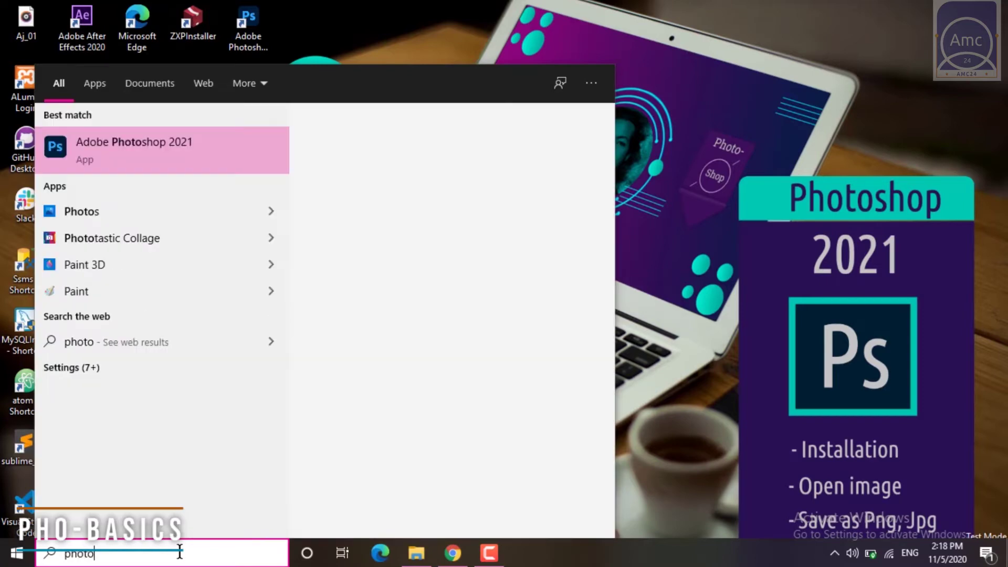
{"action": "left_click", "coordinate": [238, 148]}
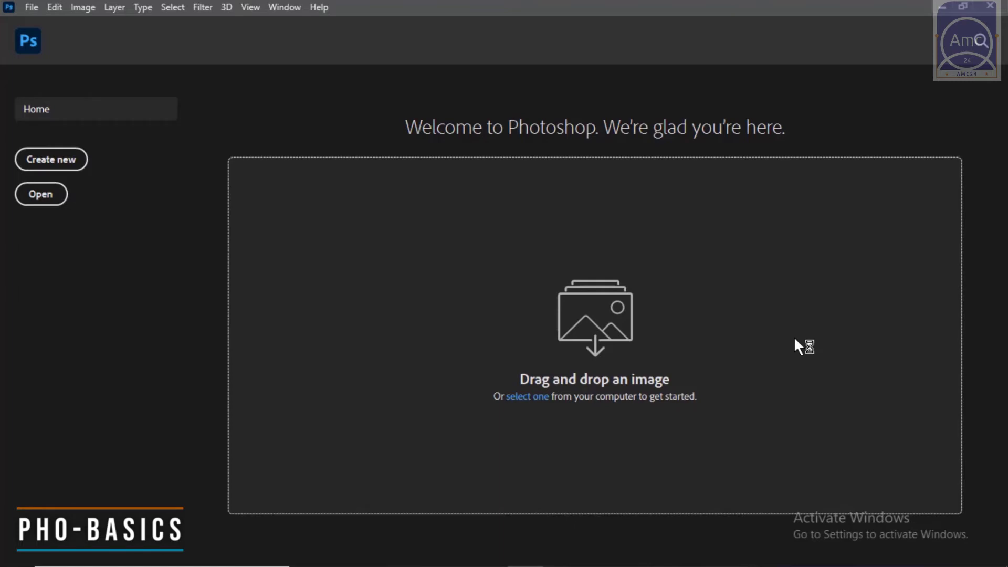
Review the keyboard shortcuts assigned to the File commands, including Open, and close the shortcut settings
{"action": "key", "text": "alt"}
{"action": "key", "text": "ctrl+alt+shift+k"}
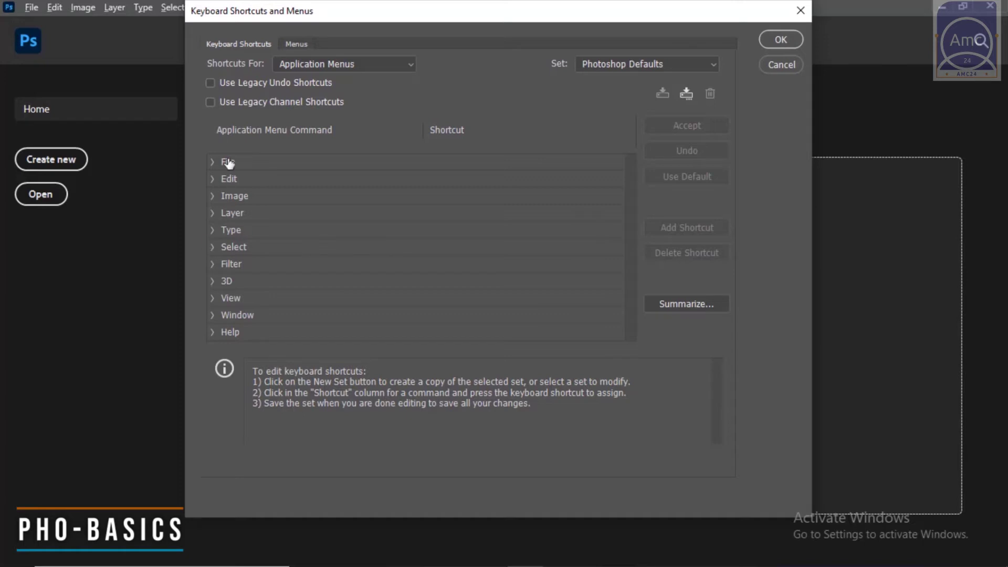
{"action": "left_click", "coordinate": [212, 163]}
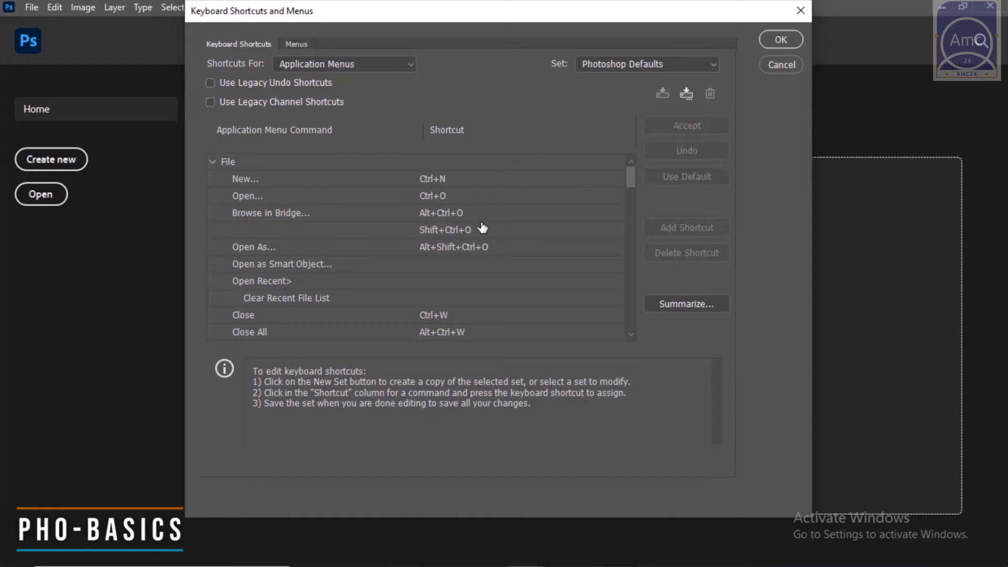
{"action": "left_click", "coordinate": [438, 199]}
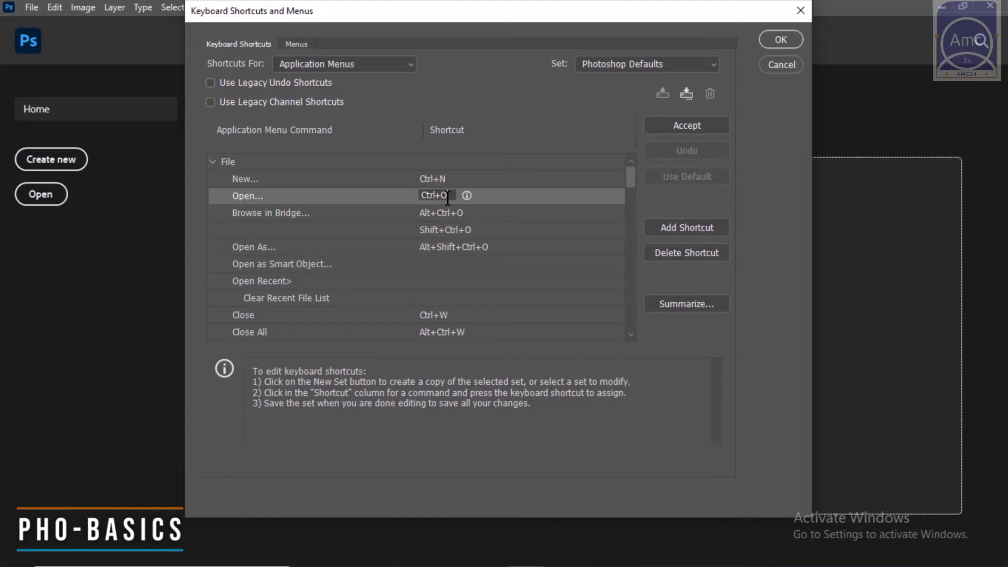
{"action": "left_click", "coordinate": [800, 11]}
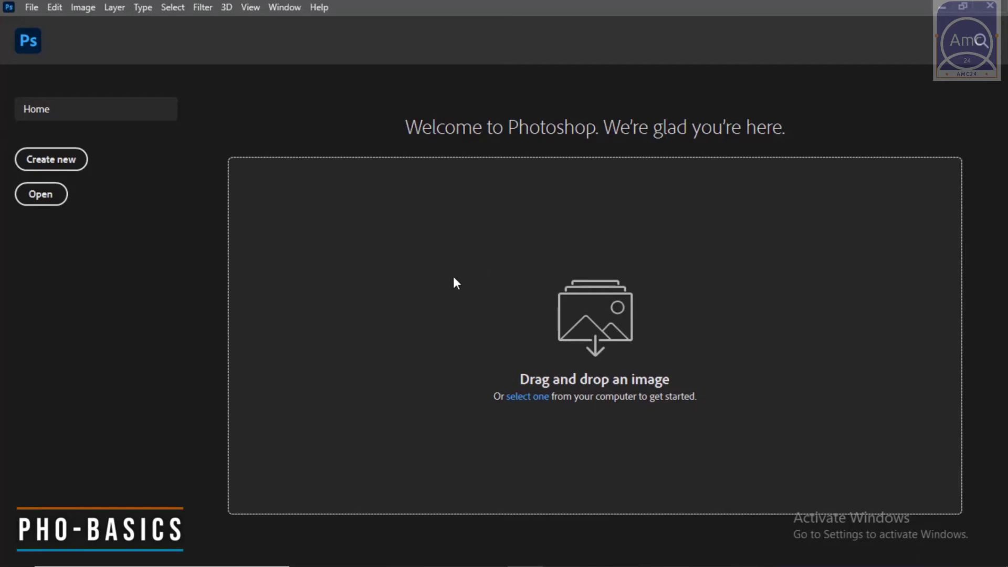
{"action": "left_click", "coordinate": [63, 164]}
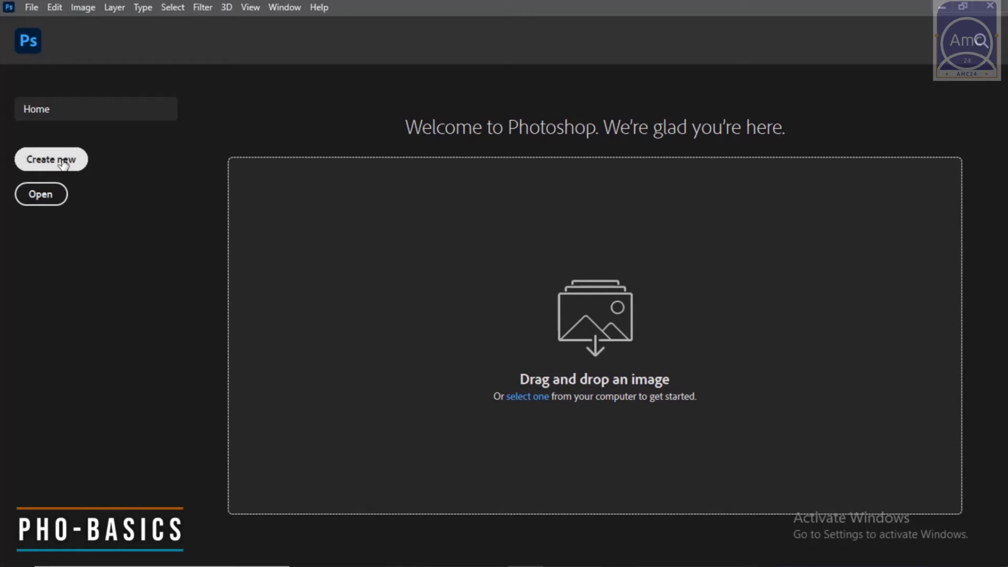
{"action": "left_click", "coordinate": [32, 8]}
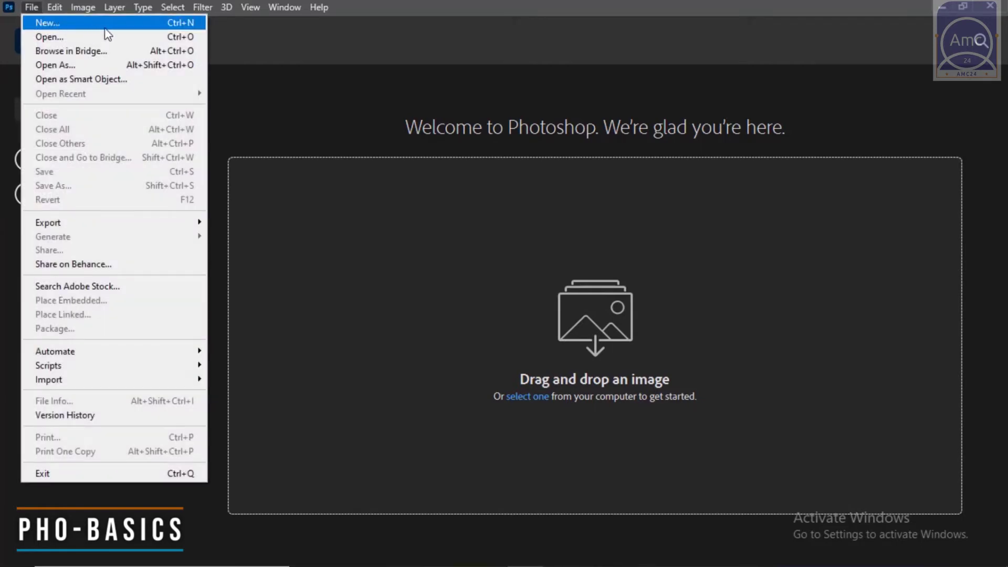
{"action": "left_click", "coordinate": [324, 95]}
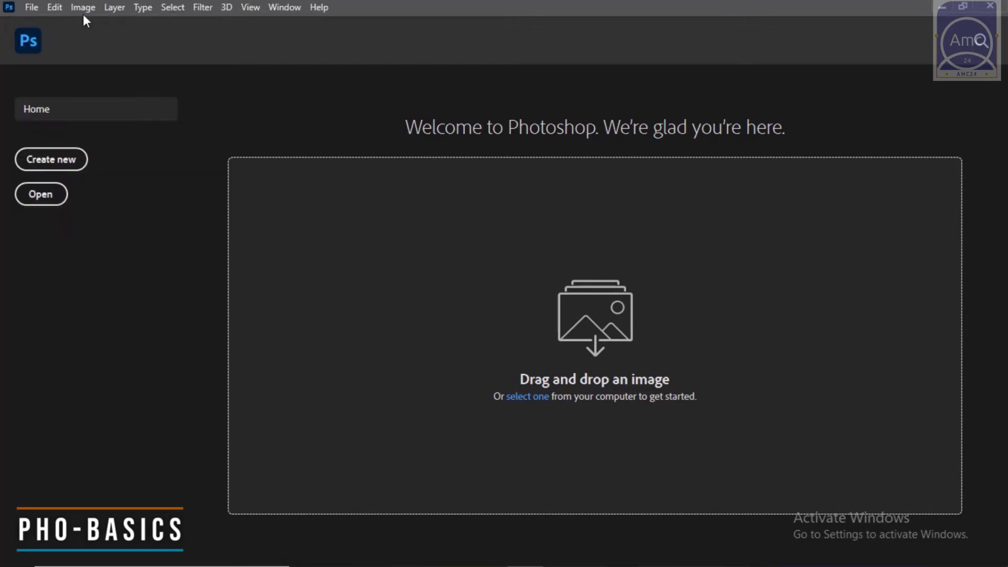
{"action": "left_click", "coordinate": [31, 7]}
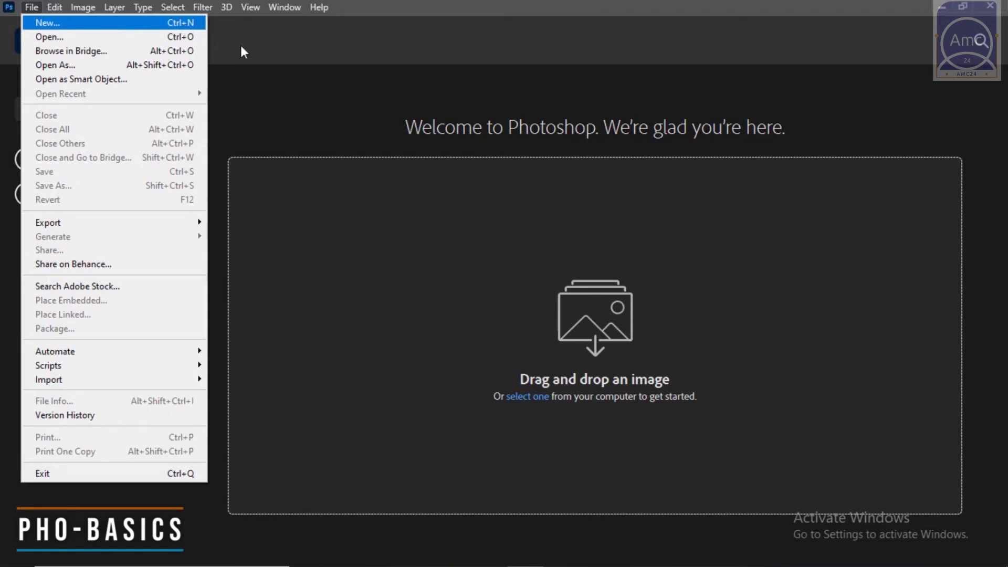
{"action": "left_click", "coordinate": [298, 95]}
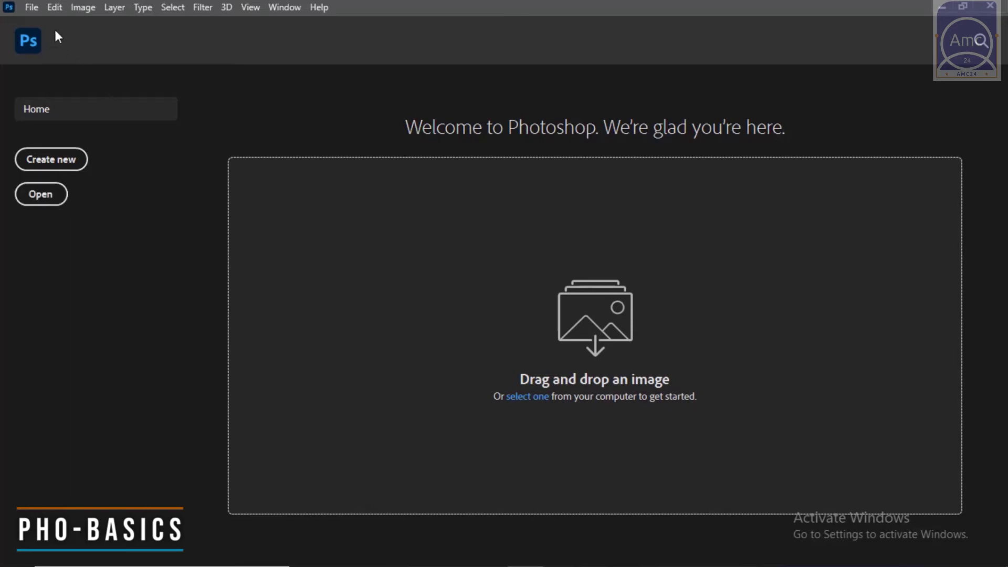
Start a new document and look through the Web and Mobile presets, returning to the recent presets
{"action": "left_click", "coordinate": [30, 8]}
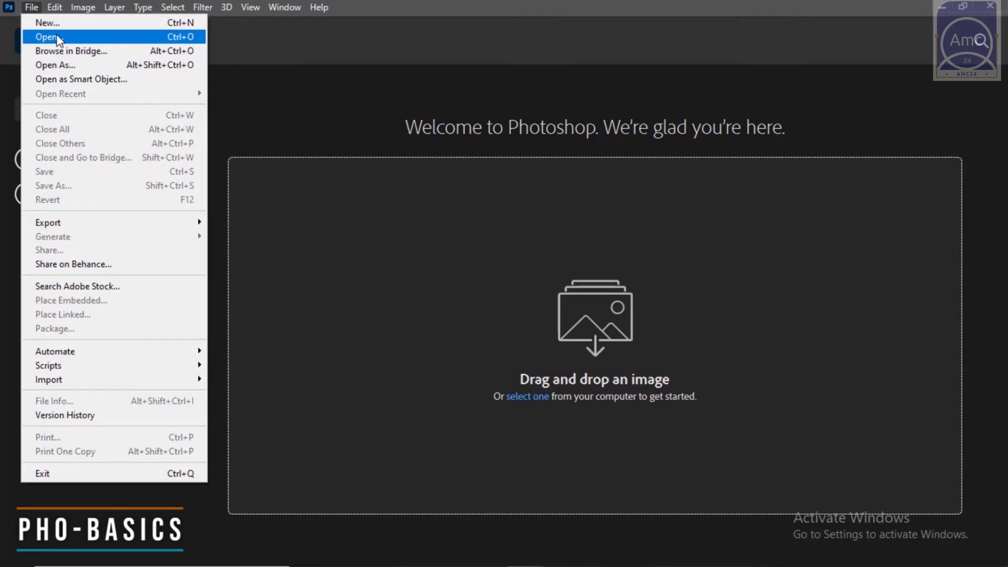
{"action": "left_click", "coordinate": [239, 234]}
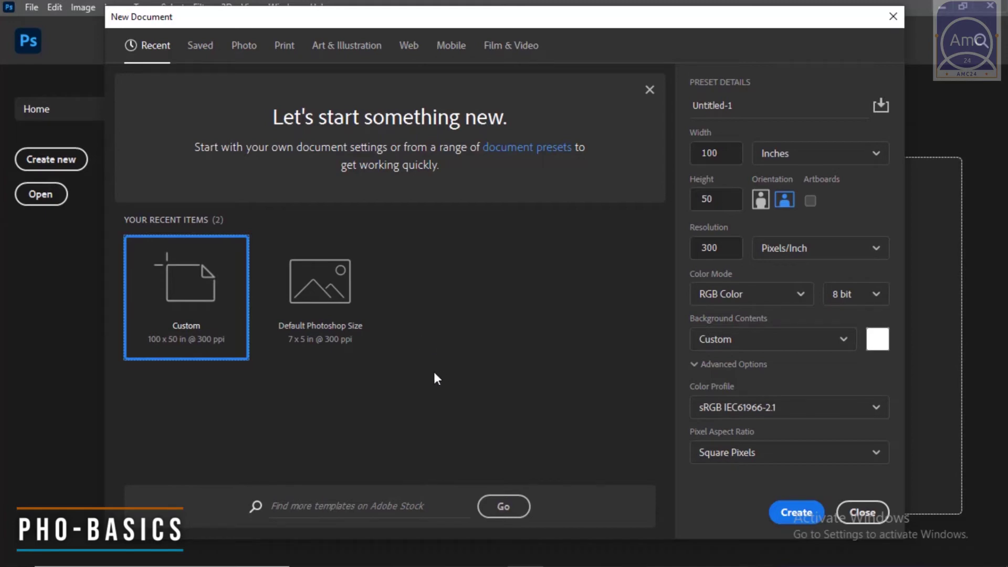
{"action": "left_click", "coordinate": [409, 50]}
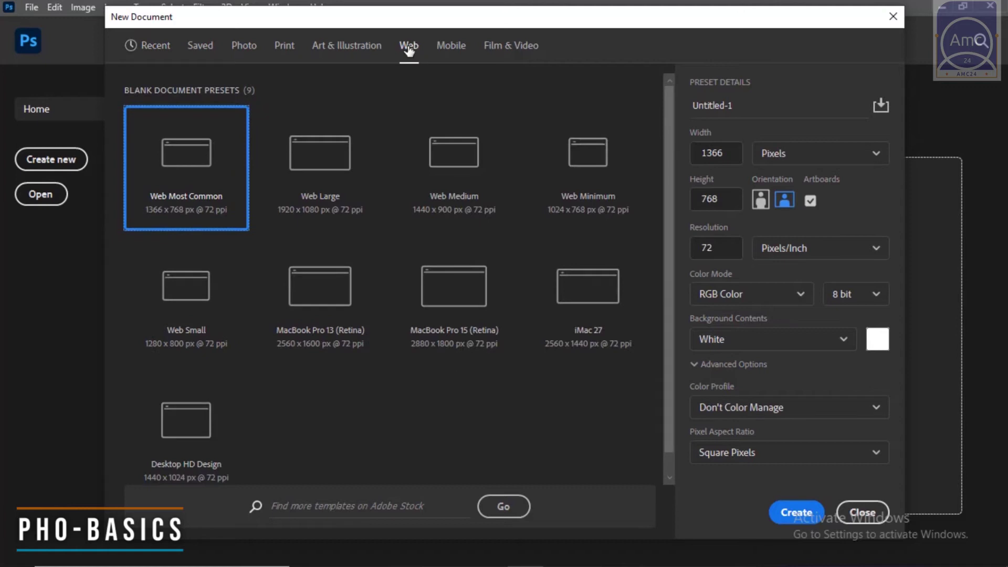
{"action": "left_click", "coordinate": [451, 53]}
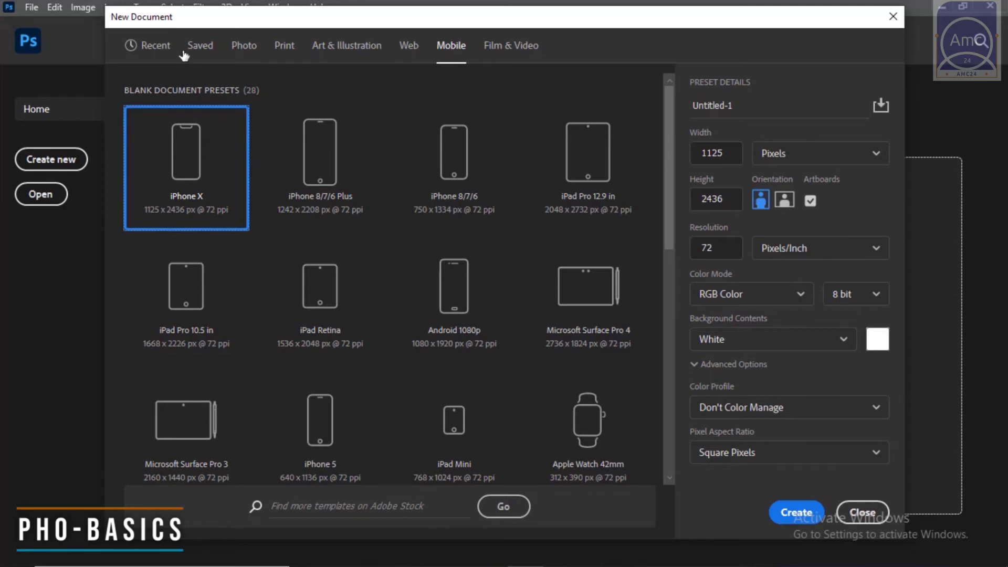
{"action": "left_click", "coordinate": [157, 48]}
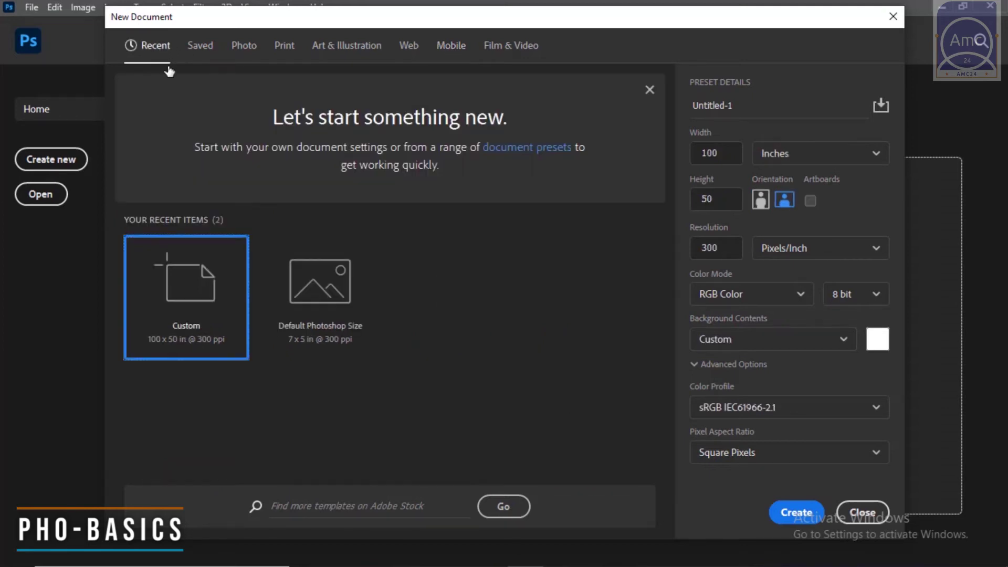
Create a landscape document 150 inches wide and 50 inches high with a white background, and unlock its background layer
{"action": "left_click", "coordinate": [689, 153]}
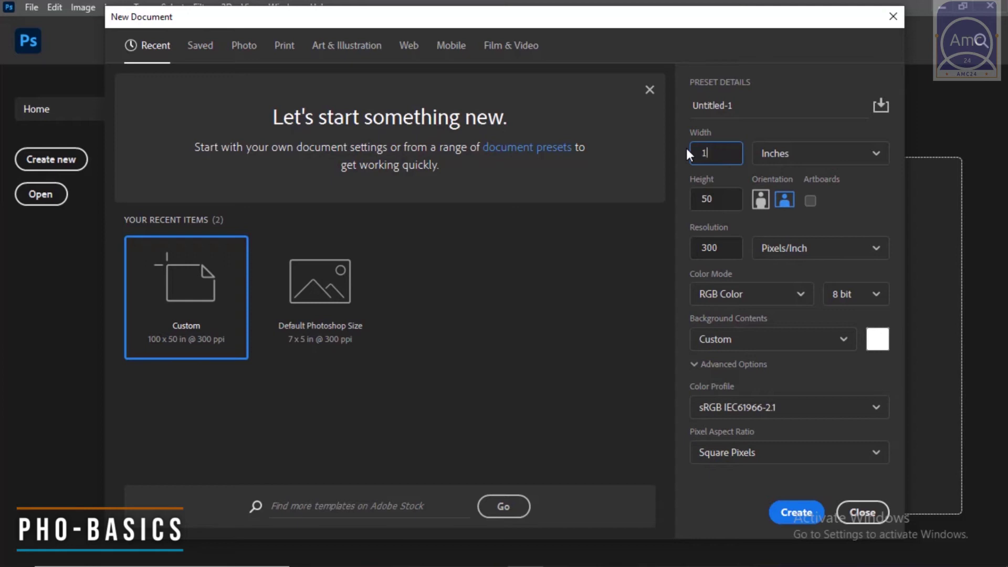
{"action": "type", "text": "0"}
{"action": "left_click", "coordinate": [785, 203]}
{"action": "left_click", "coordinate": [881, 342]}
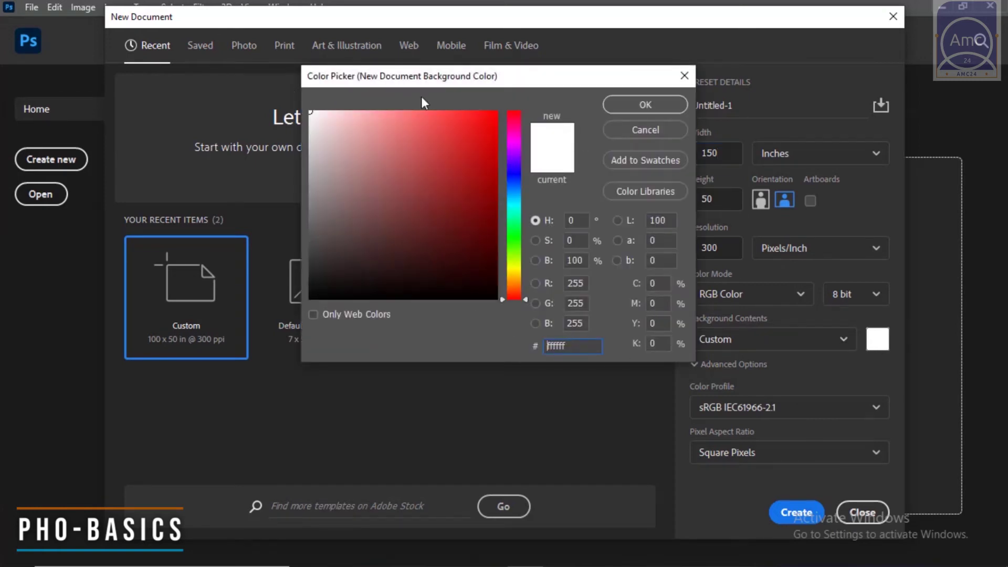
{"action": "left_click", "coordinate": [631, 109]}
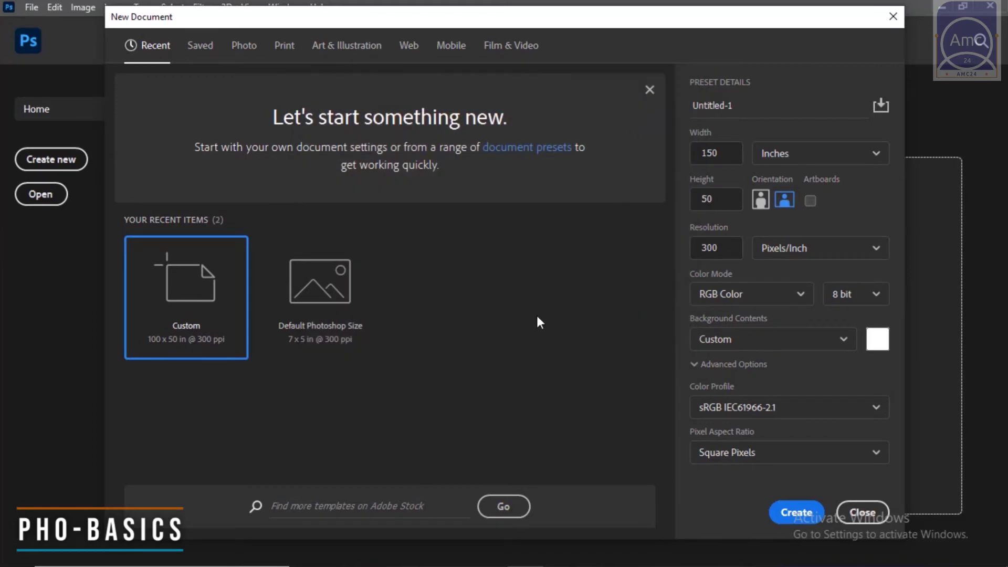
{"action": "left_click", "coordinate": [786, 513]}
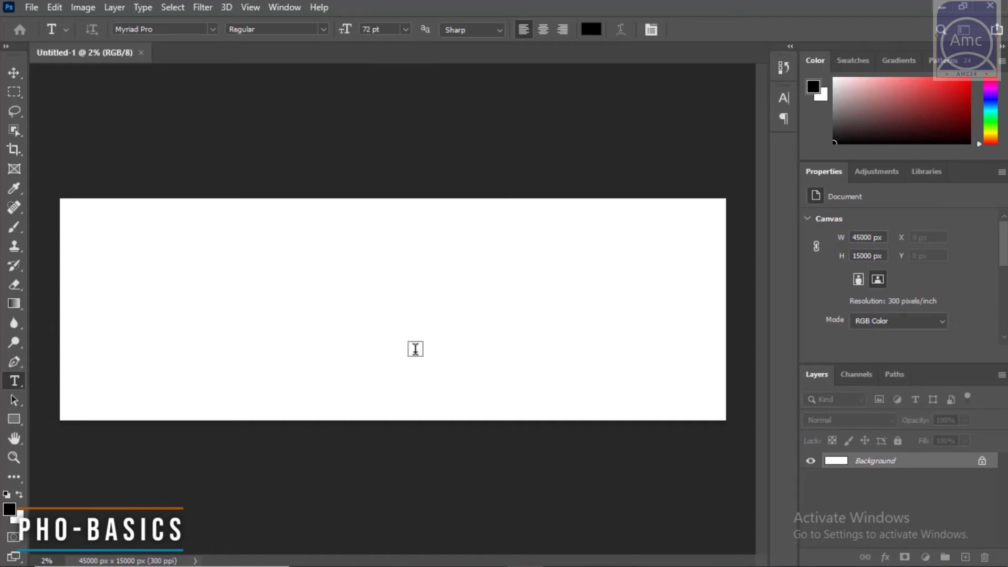
{"action": "left_click", "coordinate": [982, 462]}
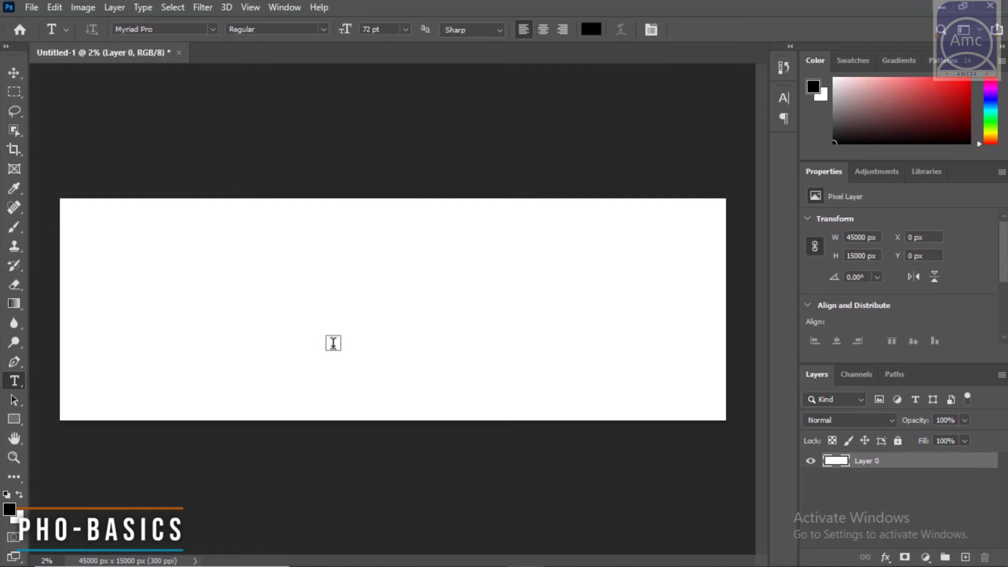
Save the document on the computer as test in Large Document Format, keeping Maximize Compatibility on
{"action": "key", "text": "ctrl+s"}
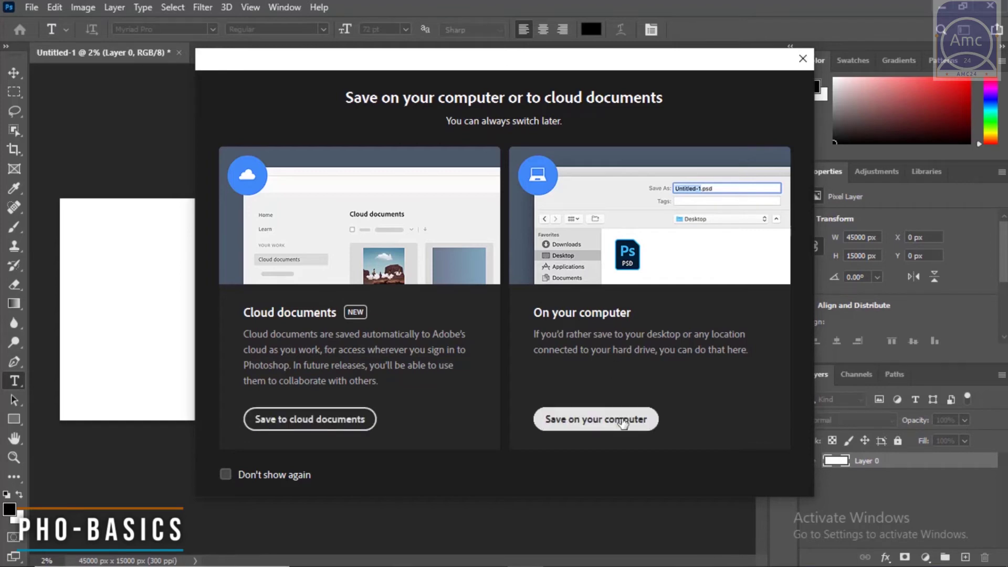
{"action": "left_click", "coordinate": [623, 421]}
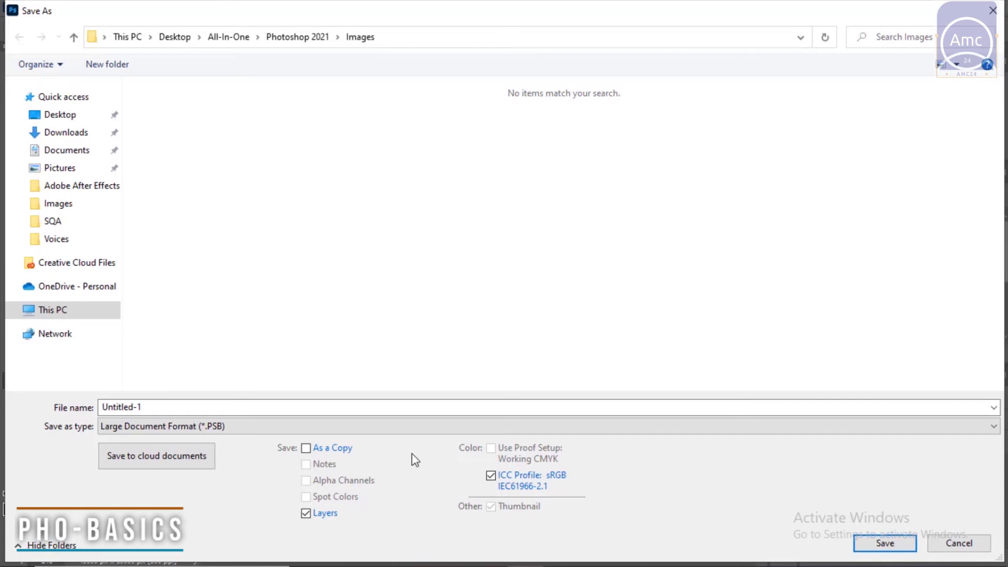
{"action": "left_click_drag", "start_coordinate": [152, 407], "coordinate": [78, 409]}
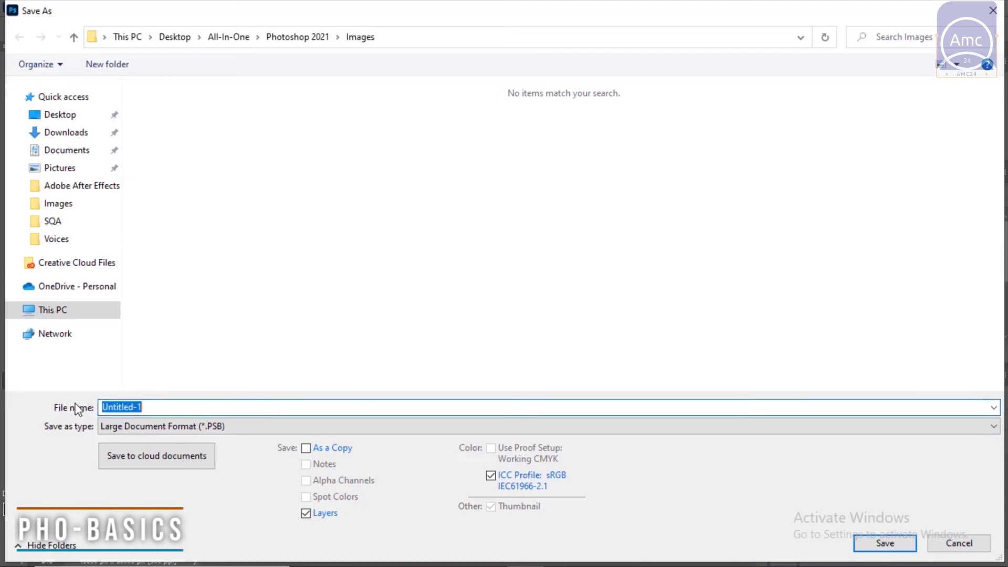
{"action": "type", "text": "test"}
{"action": "key", "text": "Return"}
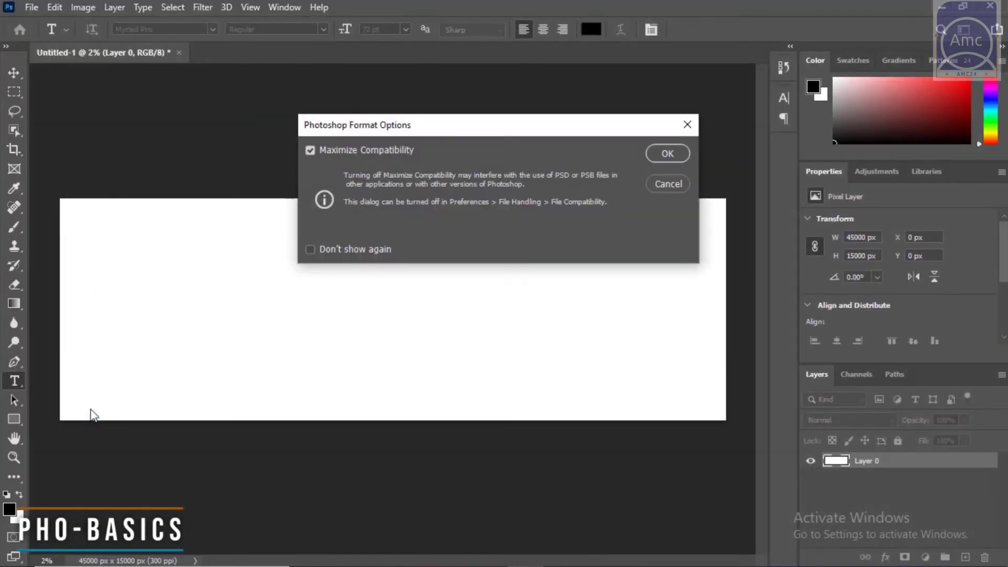
{"action": "left_click", "coordinate": [657, 155]}
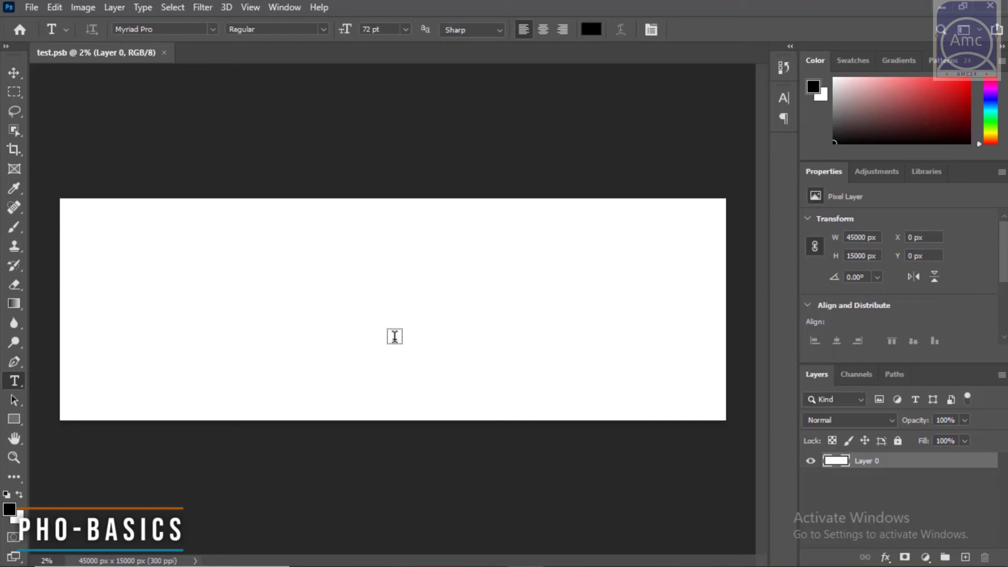
Add the text Amc in black at 72 pt near the middle of the canvas
{"action": "left_click", "coordinate": [406, 29]}
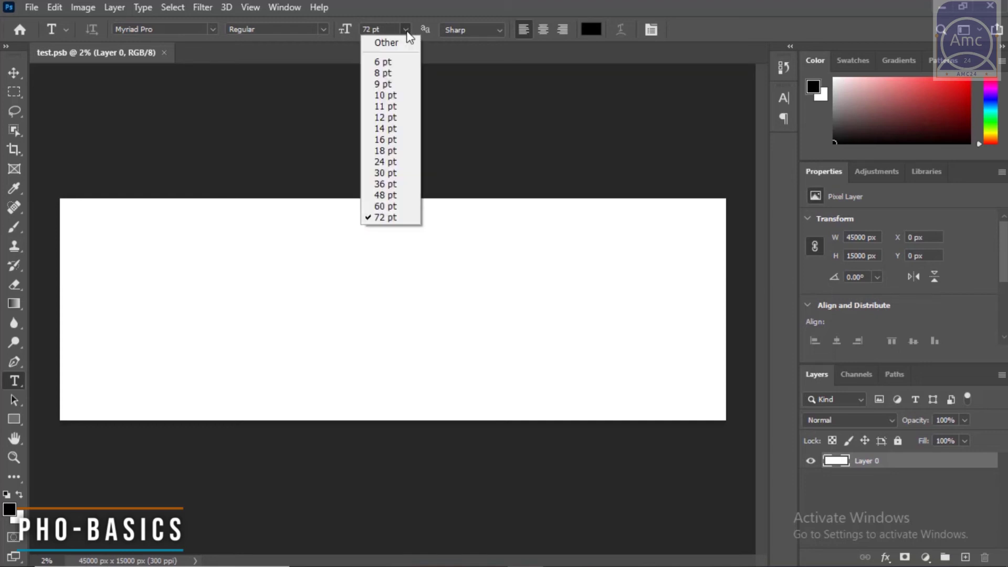
{"action": "left_click", "coordinate": [391, 217]}
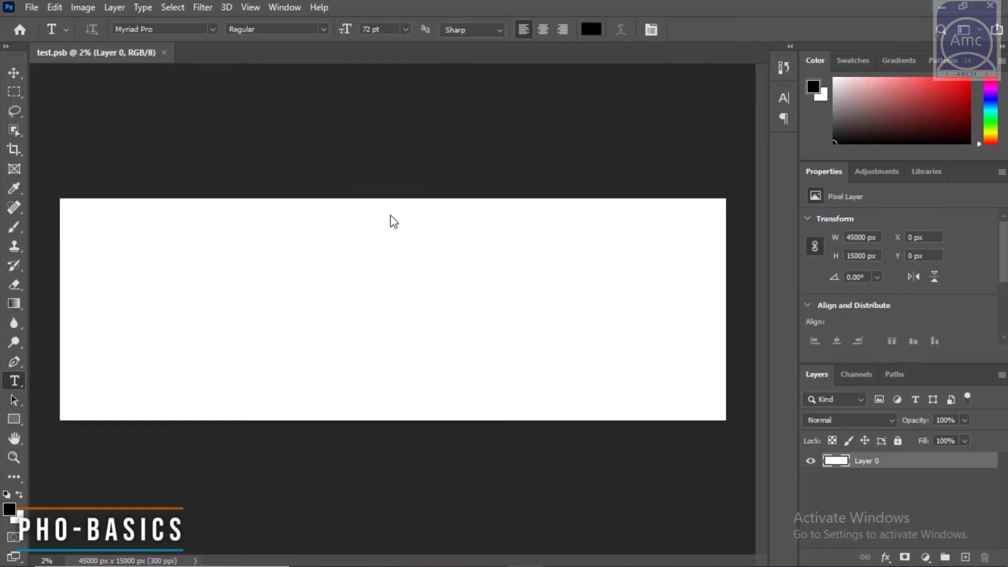
{"action": "left_click", "coordinate": [591, 29]}
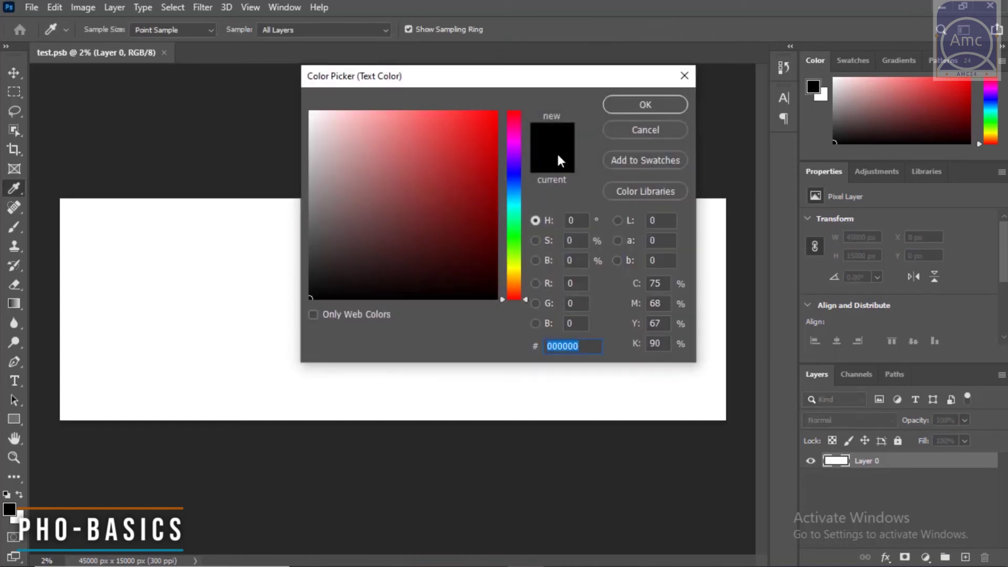
{"action": "left_click", "coordinate": [649, 107]}
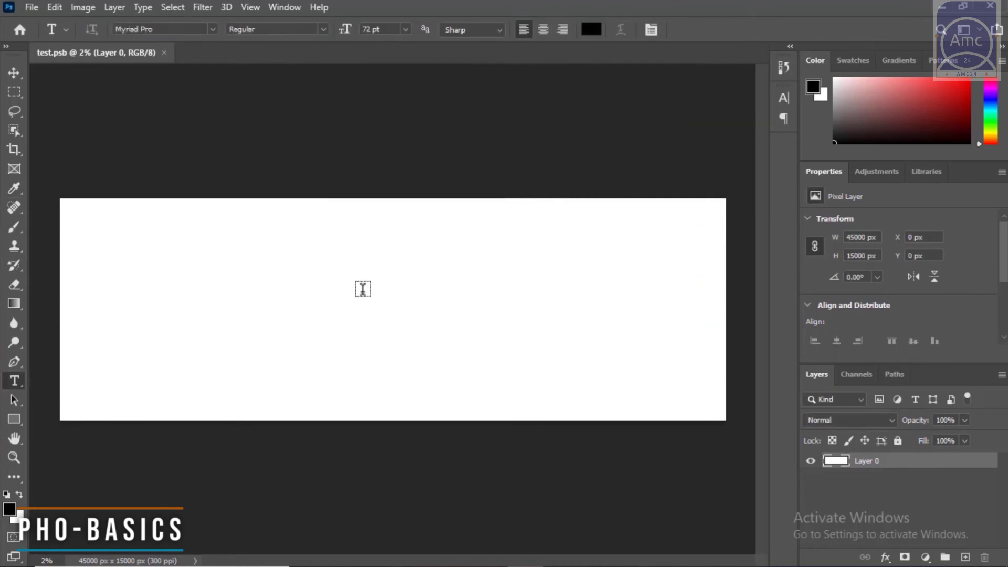
{"action": "left_click", "coordinate": [362, 288]}
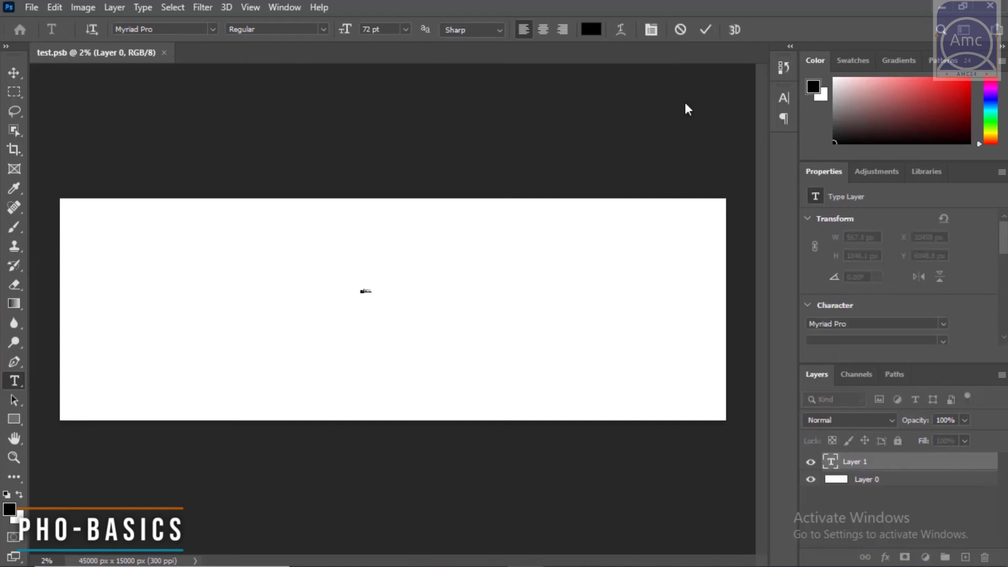
{"action": "left_click", "coordinate": [706, 30]}
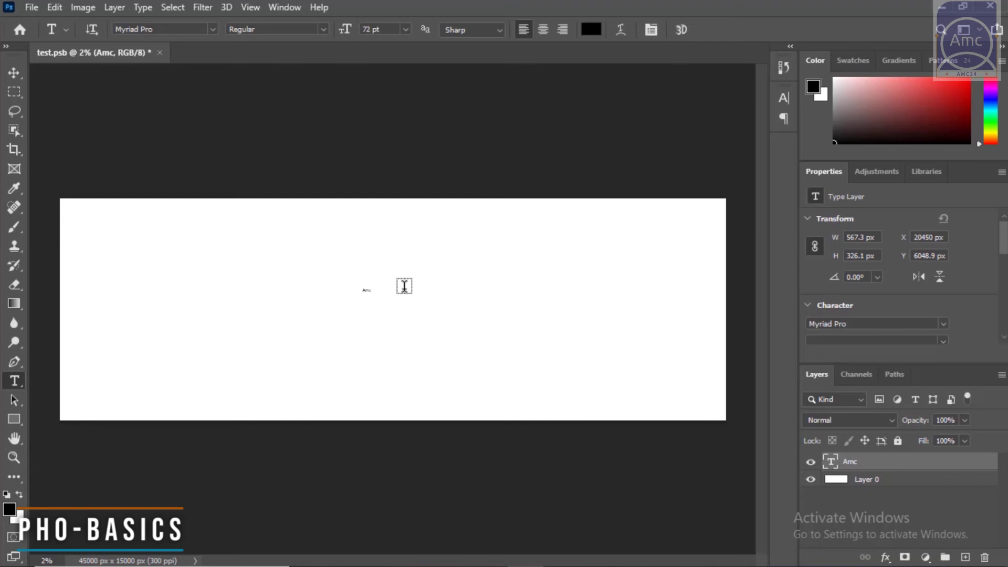
Scale the Amc text up to about 4172% so it fills most of the canvas height
{"action": "key", "text": "ctrl+t"}
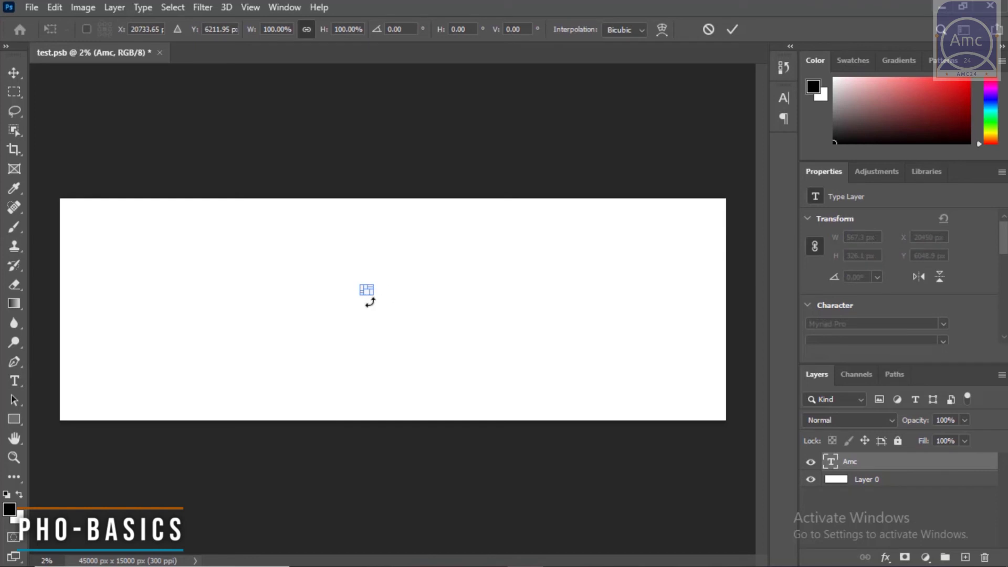
{"action": "left_click_drag", "start_coordinate": [369, 298], "coordinate": [378, 294]}
{"action": "left_click_drag", "start_coordinate": [533, 403], "coordinate": [606, 420]}
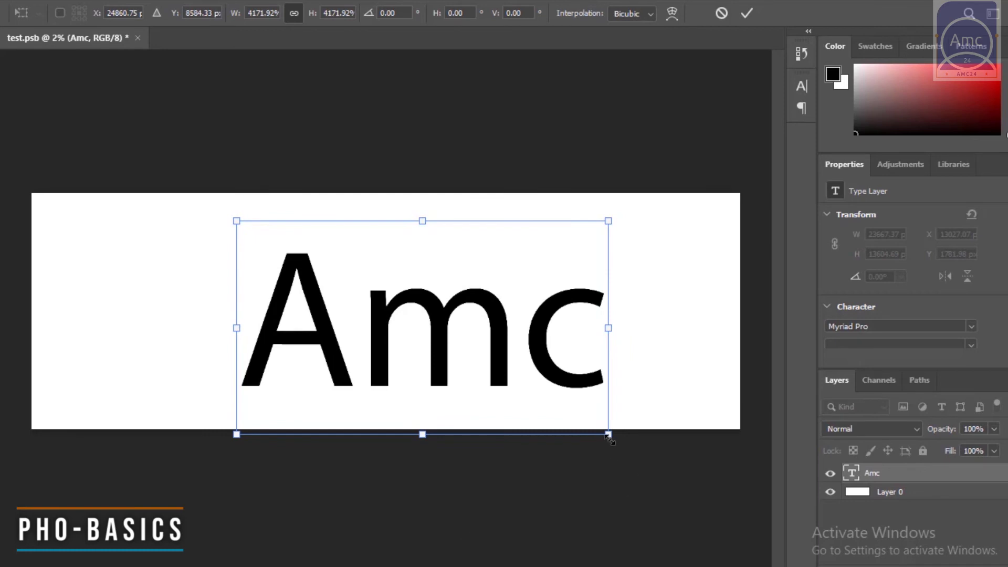
{"action": "key", "text": "Return"}
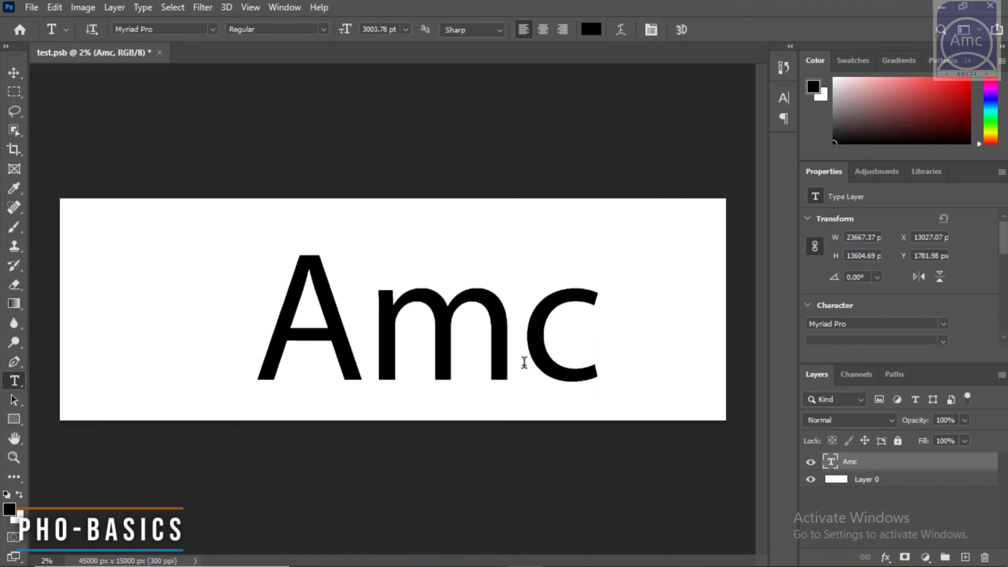
Delete the white Layer 0 beneath the text, leaving a transparent background
{"action": "left_click", "coordinate": [891, 482]}
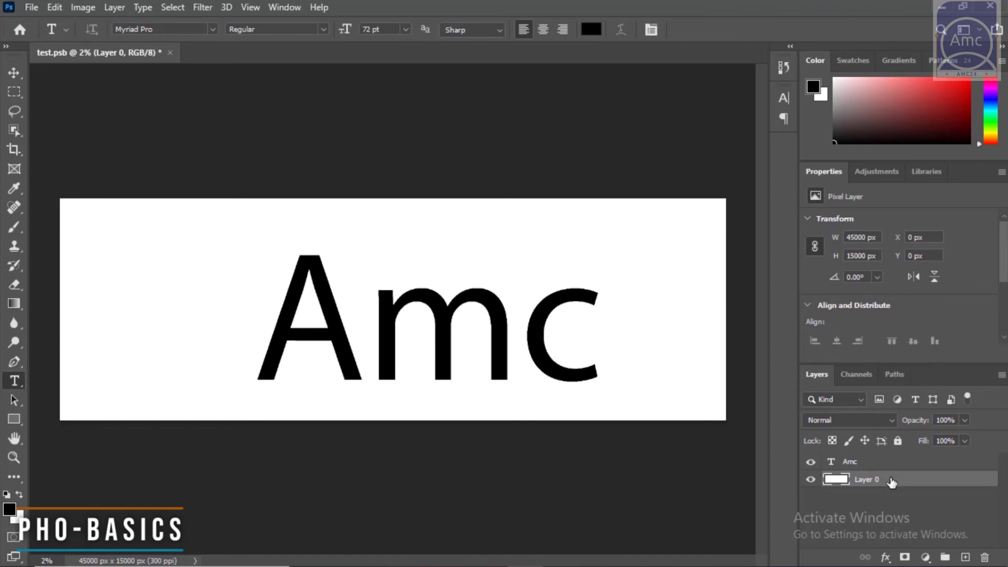
{"action": "left_click", "coordinate": [985, 559]}
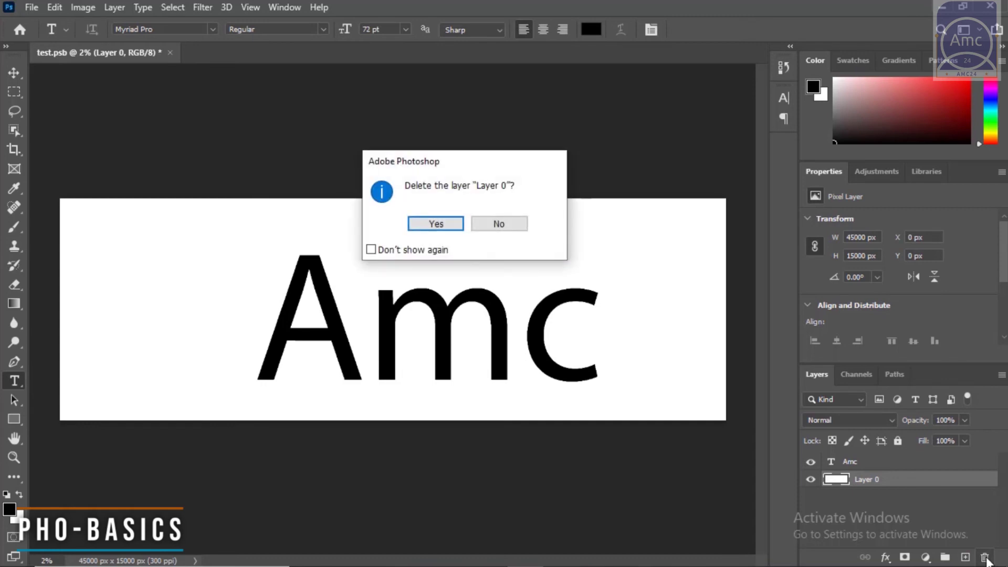
{"action": "key", "text": "Return"}
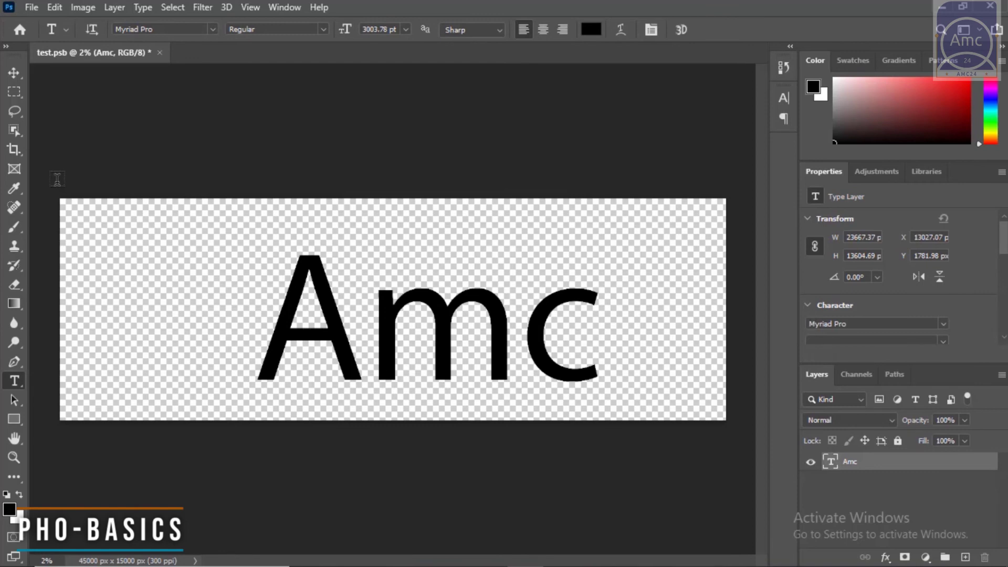
Move the Amc text up and left to about X 8927 px, Y 624 px, and save the document
{"action": "left_click", "coordinate": [14, 74]}
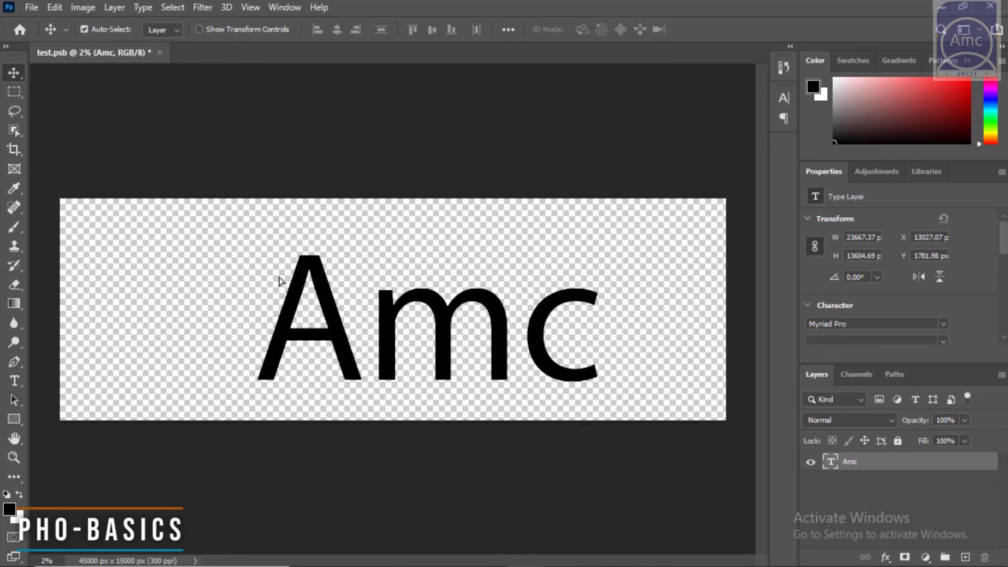
{"action": "left_click_drag", "start_coordinate": [326, 300], "coordinate": [266, 279]}
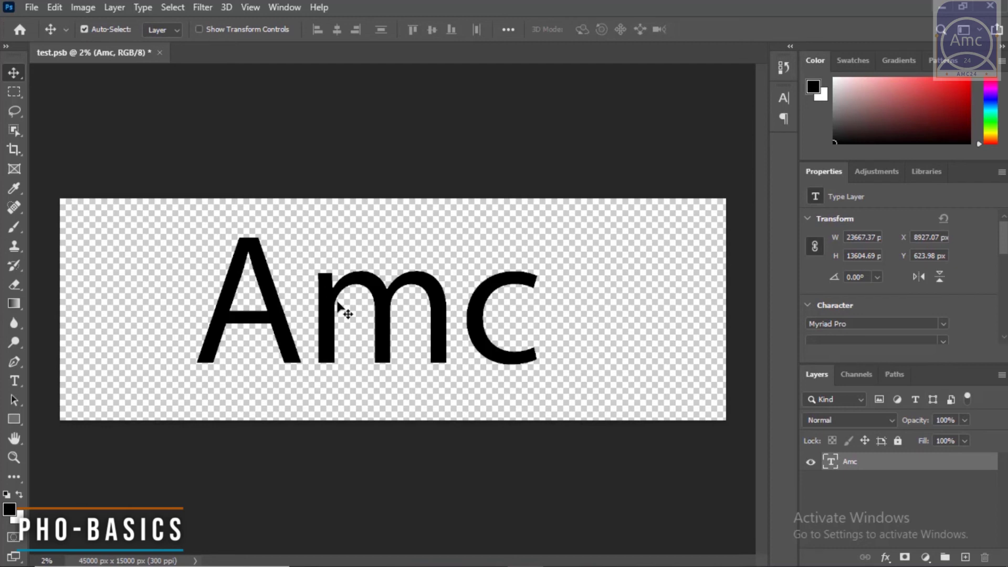
{"action": "key", "text": "ctrl"}
{"action": "key", "text": "ctrl+s"}
Save a copy of the document on the computer as a JPEG named test in the Images folder, with Maximum quality 12
{"action": "key", "text": "ctrl"}
{"action": "key", "text": "ctrl+shift+s"}
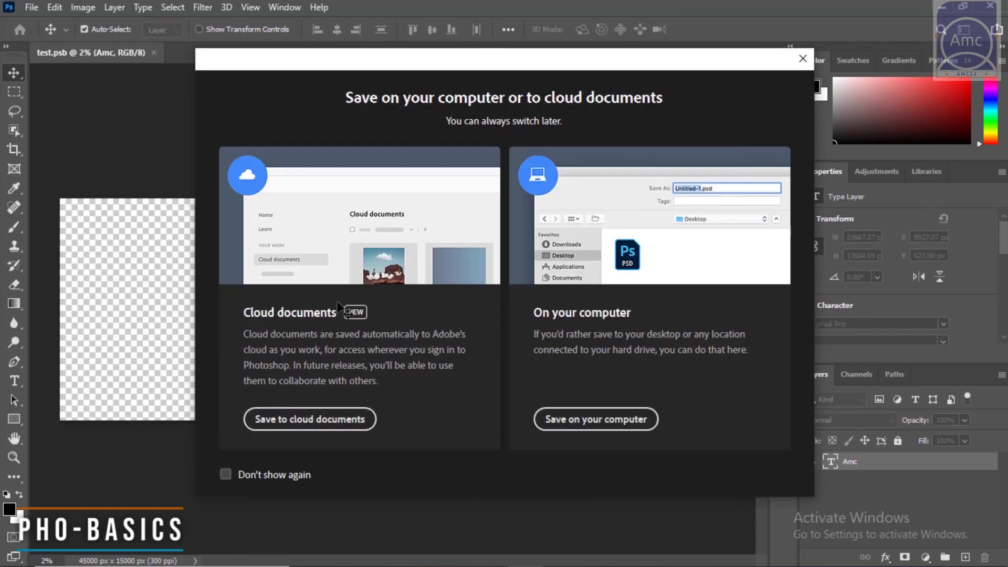
{"action": "left_click", "coordinate": [621, 428]}
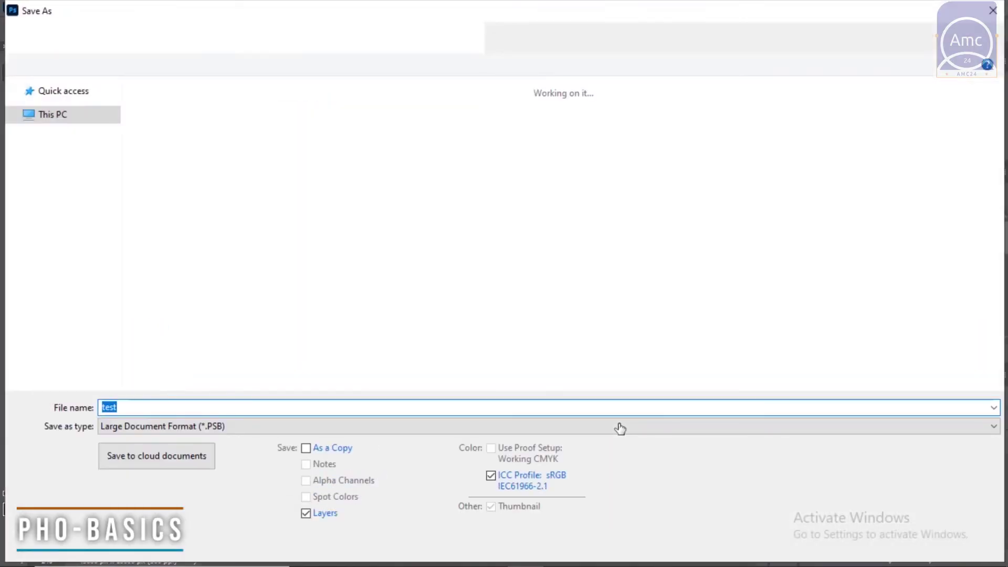
{"action": "left_click", "coordinate": [453, 428]}
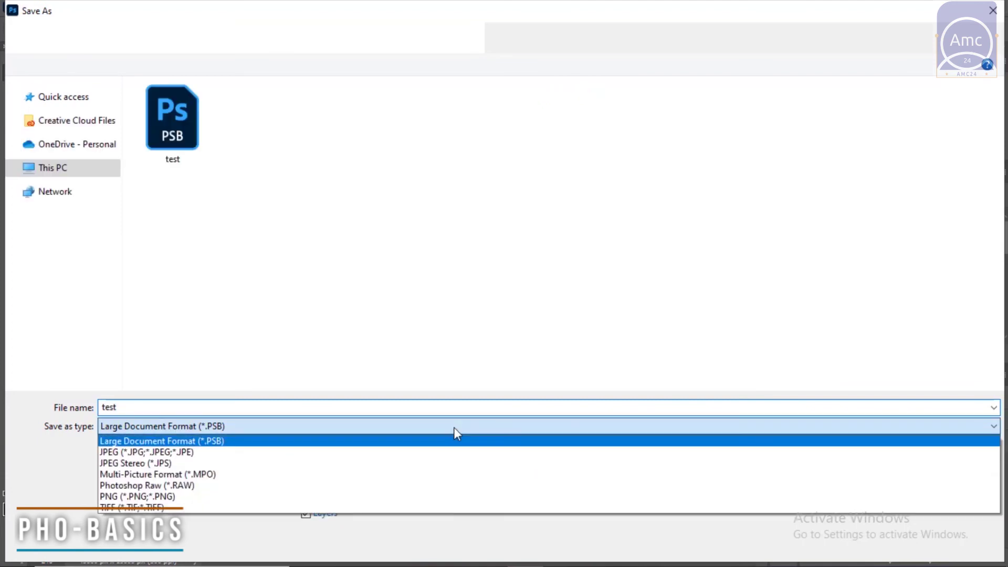
{"action": "left_click", "coordinate": [272, 453]}
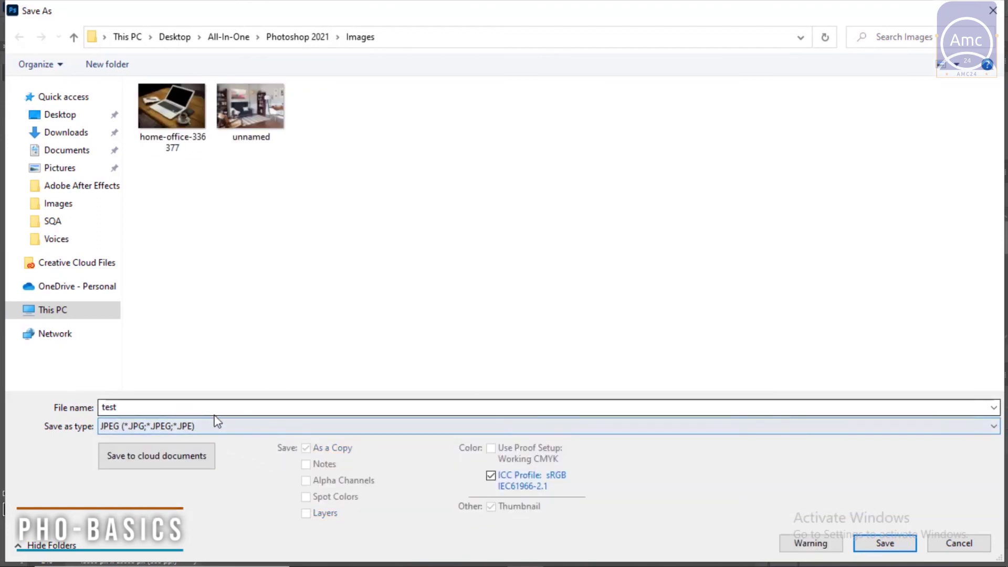
{"action": "key", "text": "Return"}
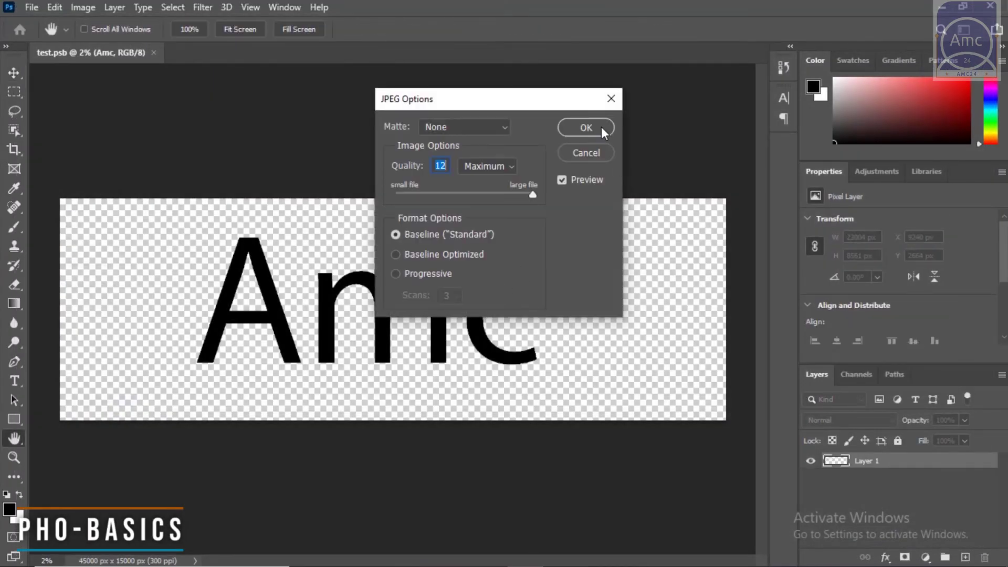
{"action": "left_click", "coordinate": [508, 165]}
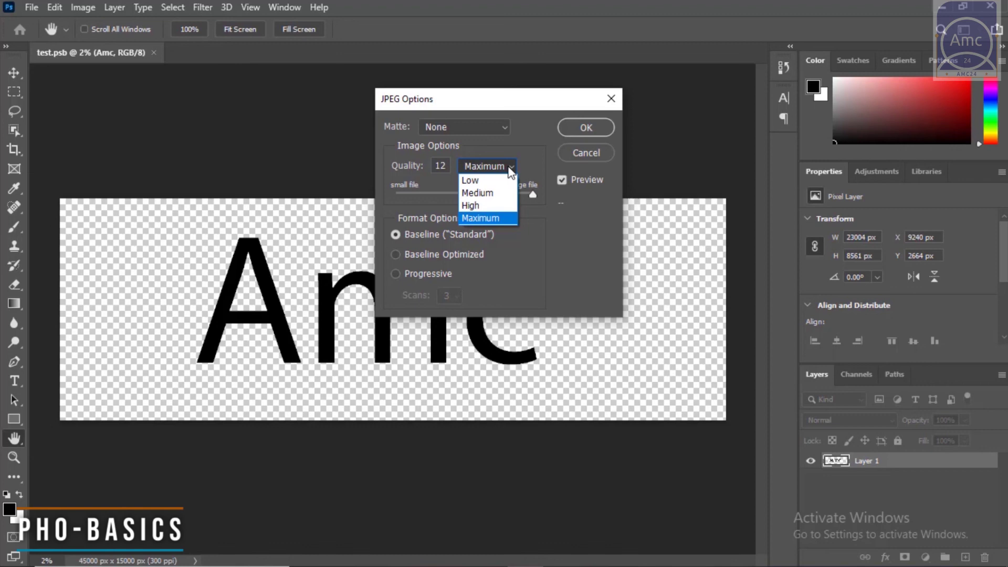
{"action": "left_click", "coordinate": [510, 168]}
{"action": "left_click", "coordinate": [581, 126]}
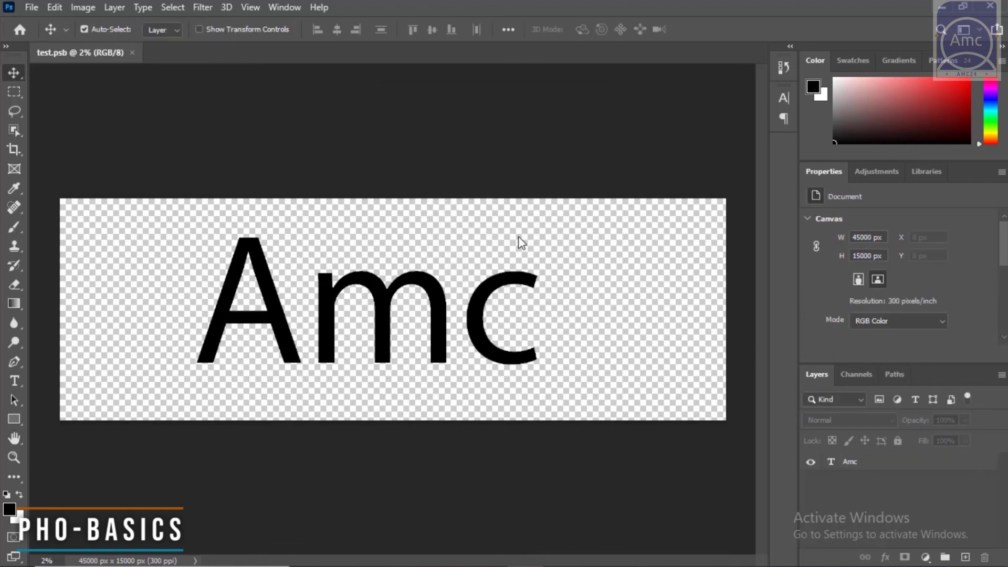
Save the document on the computer as a PNG named test in the Images folder, using the large file size (fastest saving) option
{"action": "left_click", "coordinate": [29, 6]}
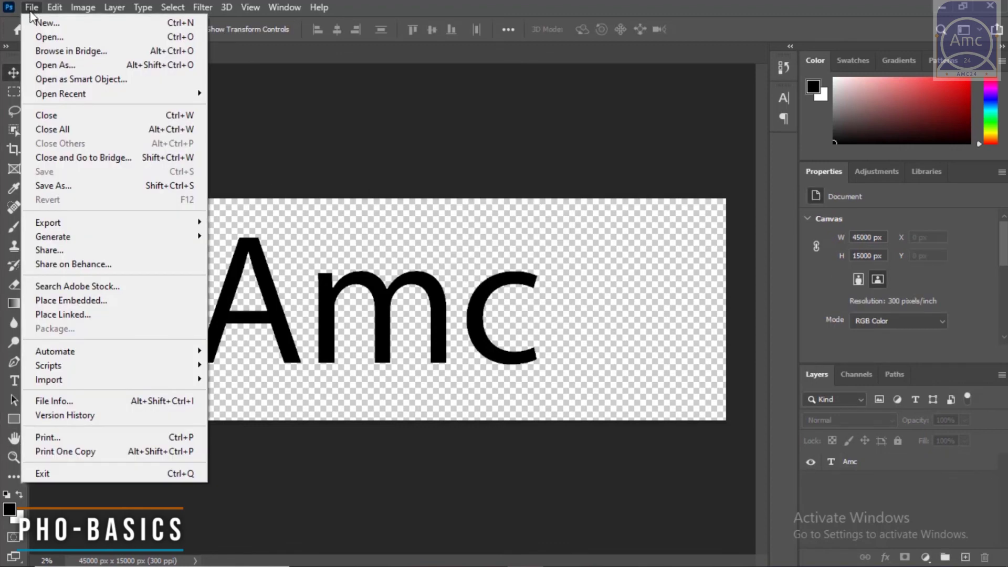
{"action": "left_click", "coordinate": [98, 185]}
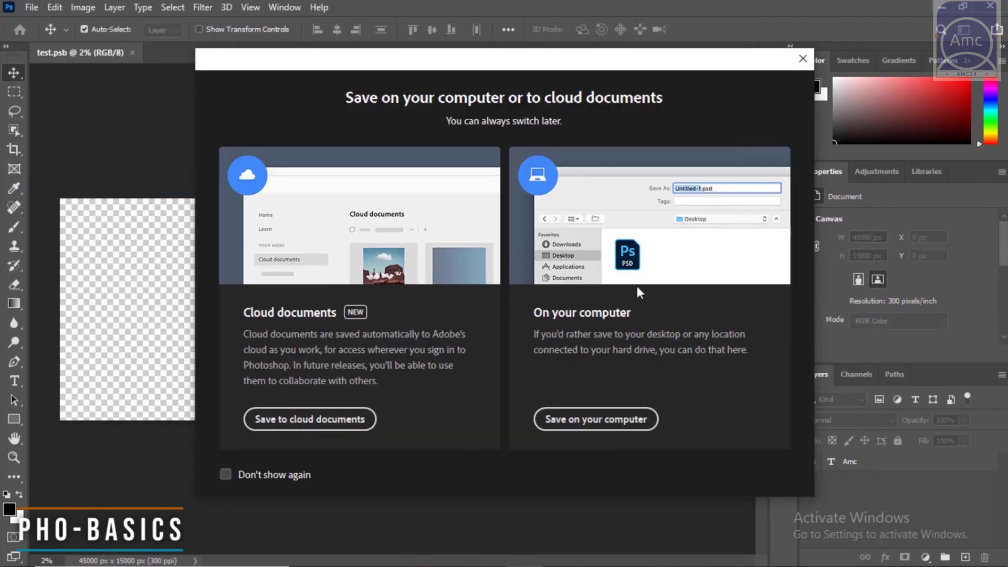
{"action": "left_click", "coordinate": [620, 420]}
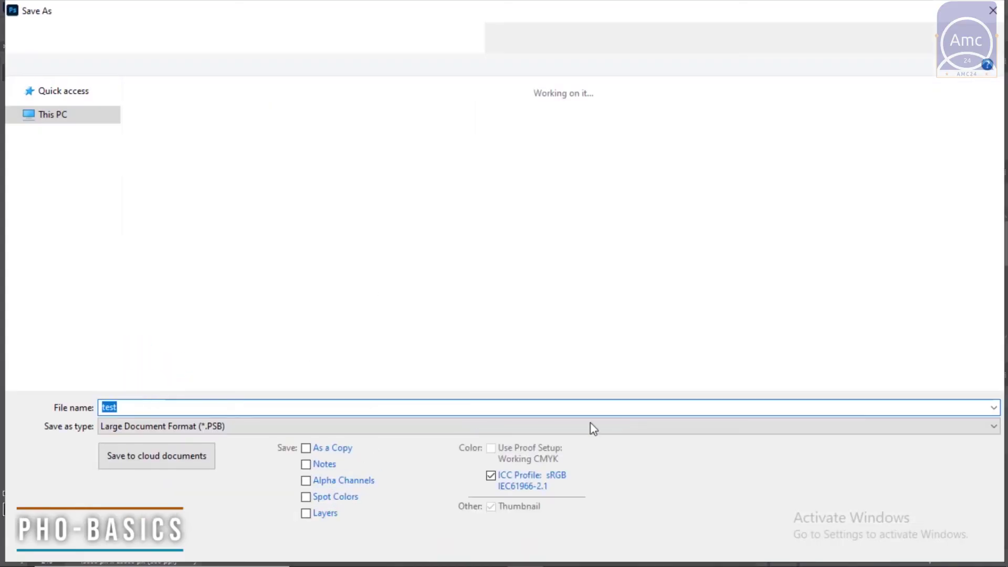
{"action": "left_click", "coordinate": [364, 430]}
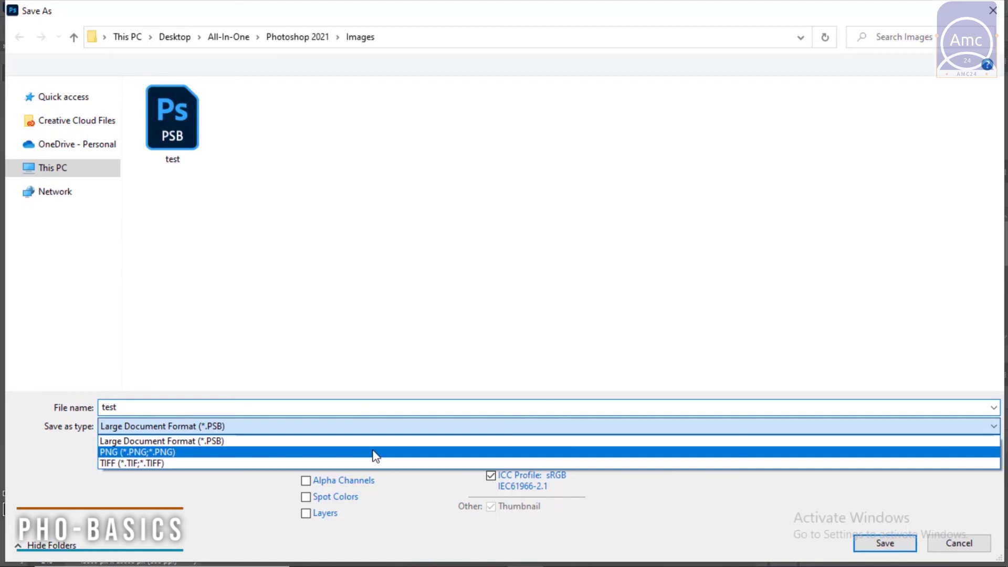
{"action": "left_click", "coordinate": [375, 453]}
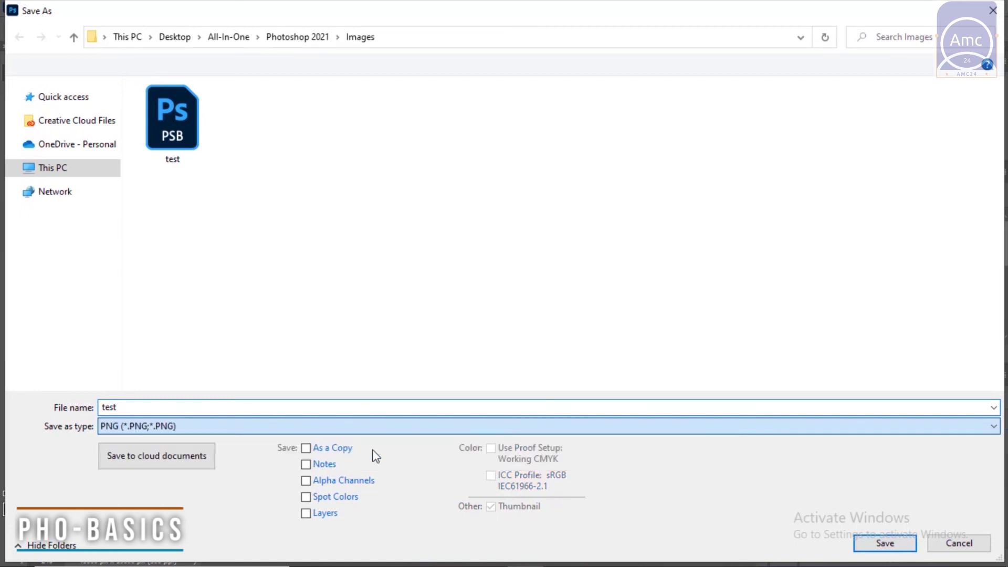
{"action": "left_click", "coordinate": [893, 544]}
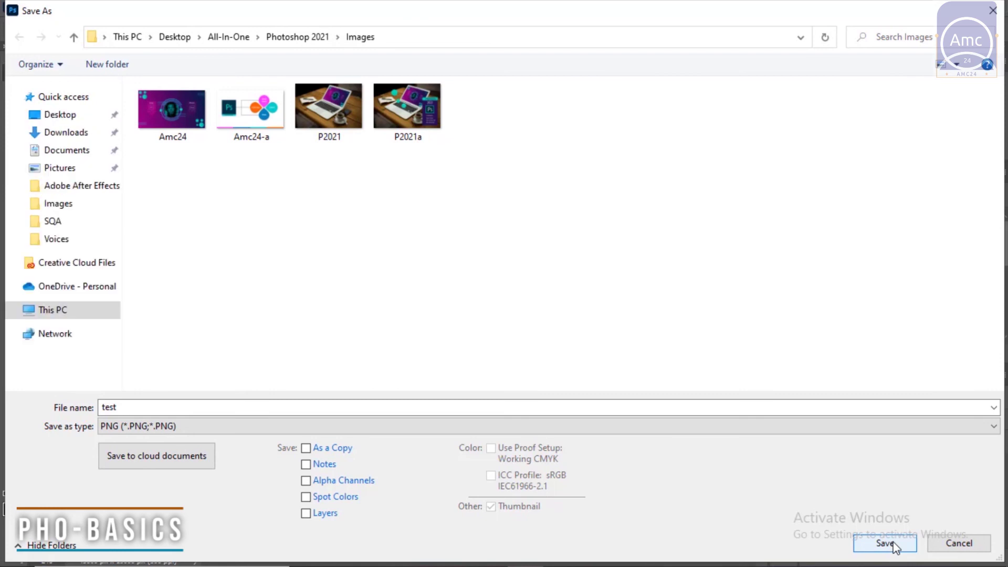
{"action": "left_click", "coordinate": [885, 544]}
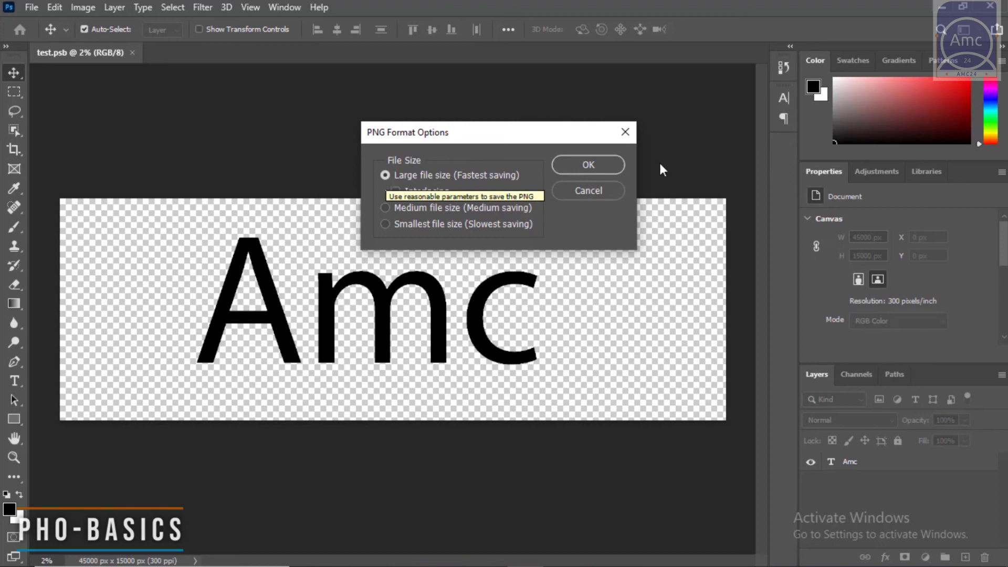
{"action": "left_click", "coordinate": [610, 165]}
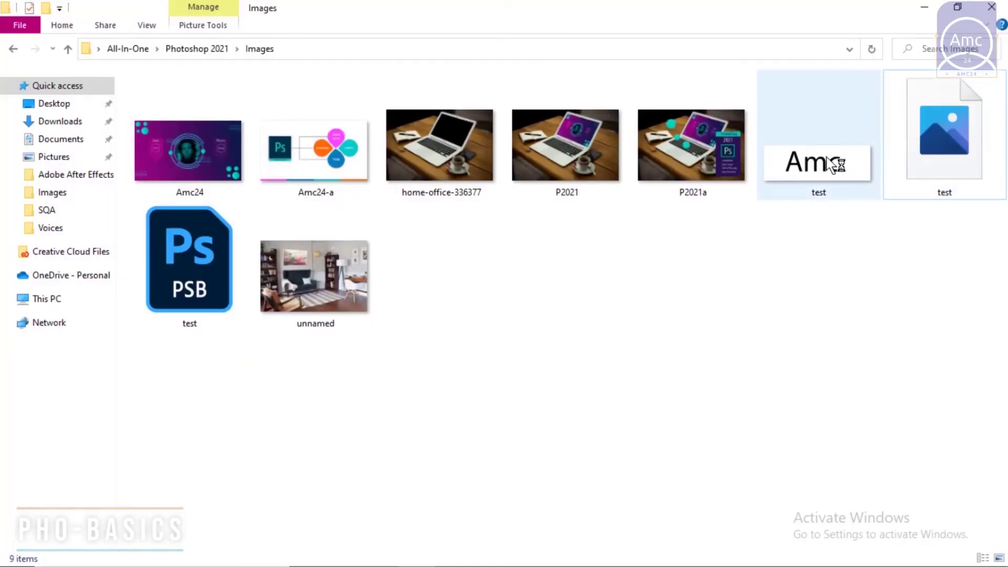
Switch to File Explorer and check the saved test image and PSB files in the Images folder
{"action": "mouse_move", "coordinate": [831, 164]}
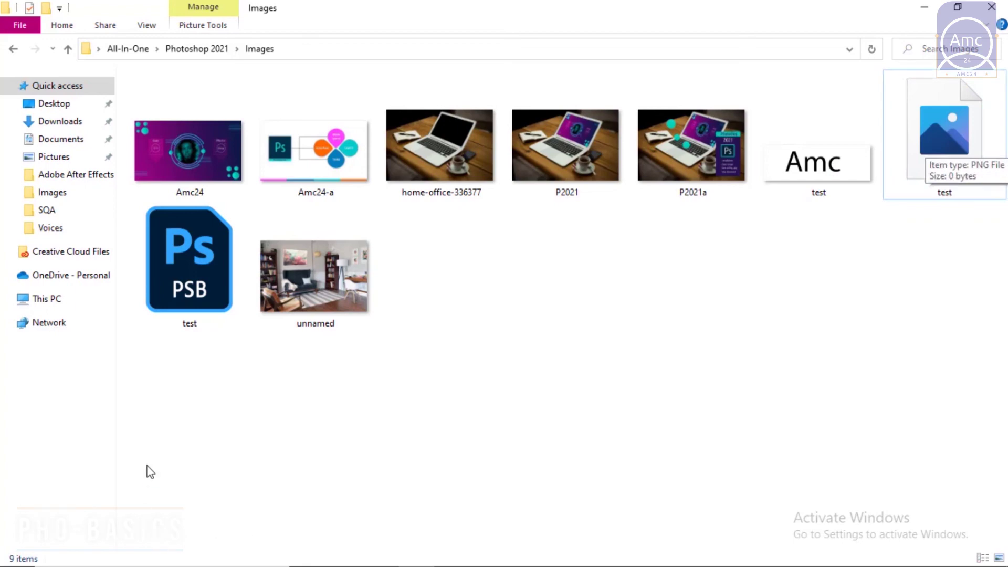
{"action": "mouse_move", "coordinate": [187, 270]}
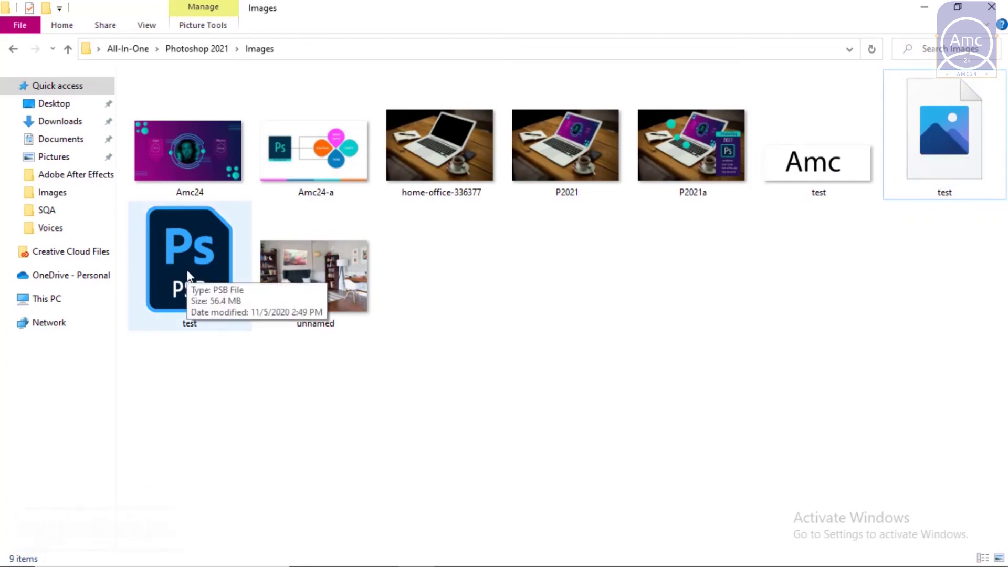